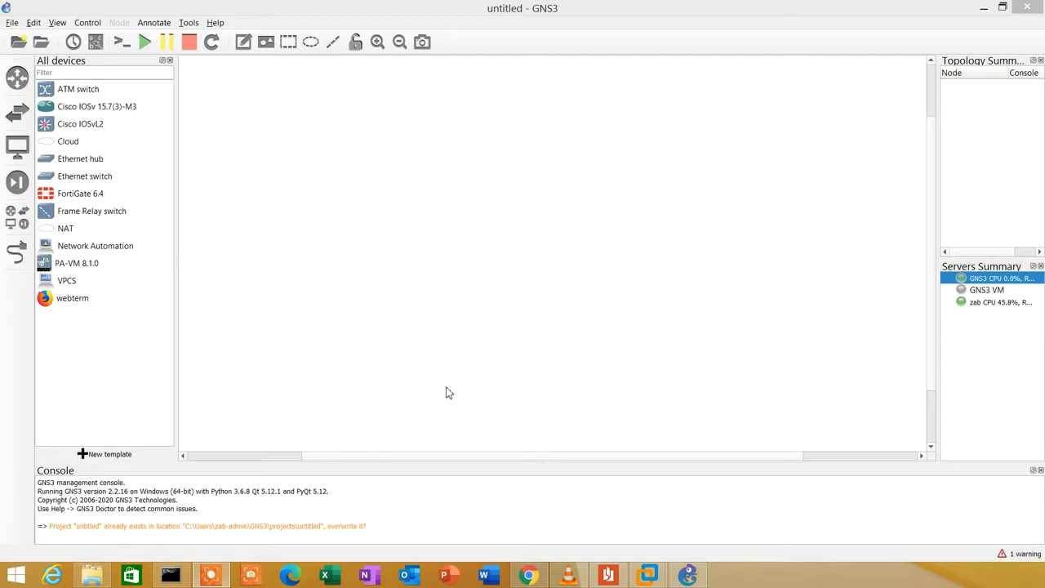
Step: Switch to VMware Workstation and check the 192.168.1.99 host overview and the GNS3 virtual machine's console information
click(649, 576)
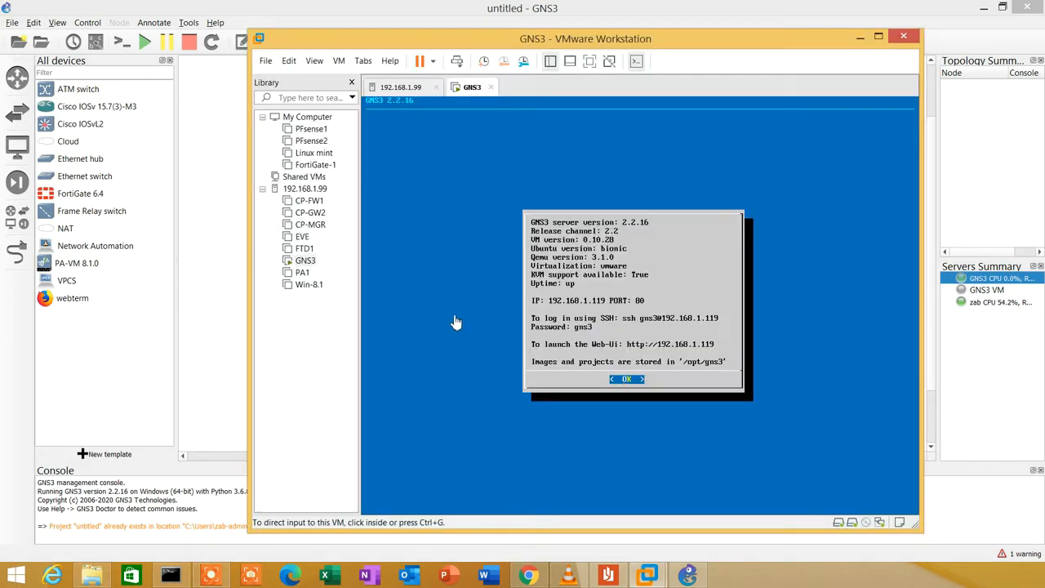
click(305, 189)
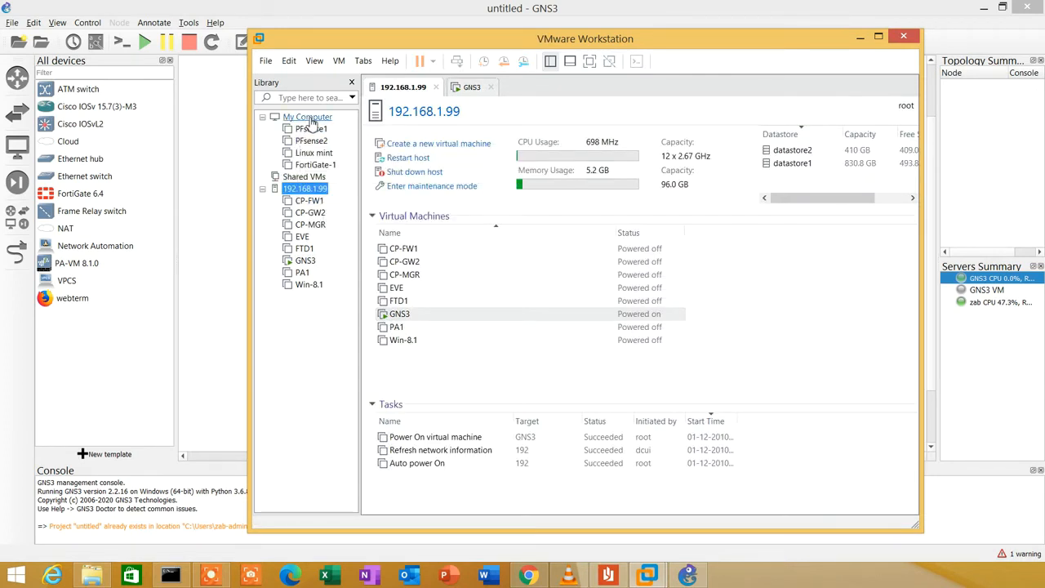
click(305, 260)
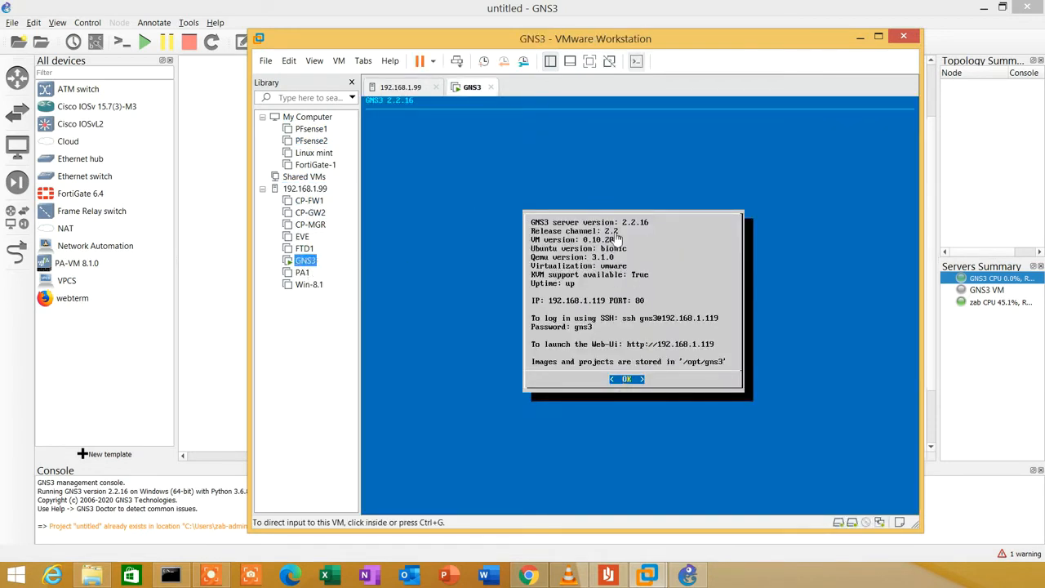
click(861, 37)
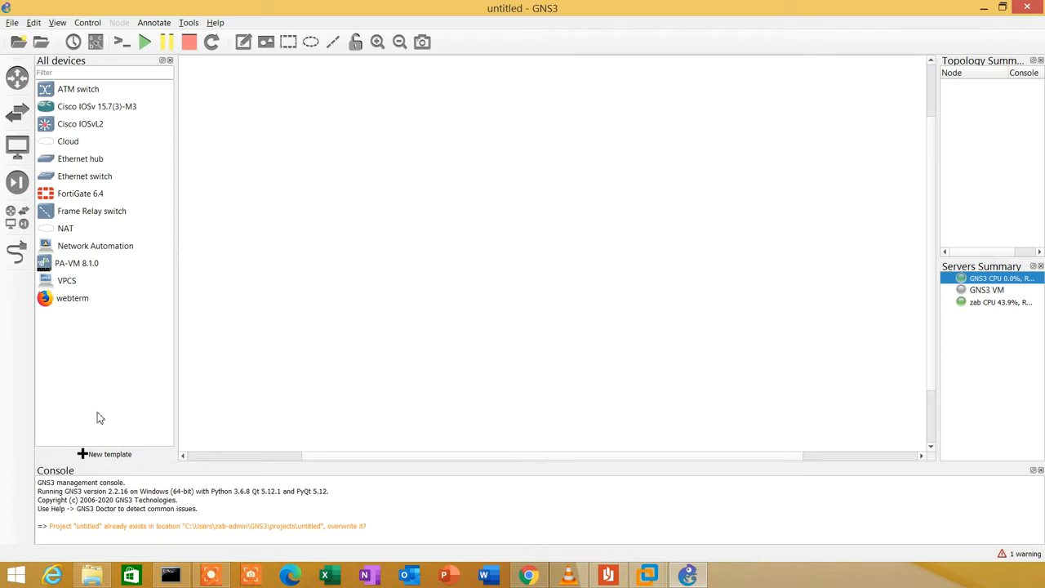
Step: Start a new template from the GNS3 server's appliances and choose the Cisco ASAv firewall for installation
click(102, 455)
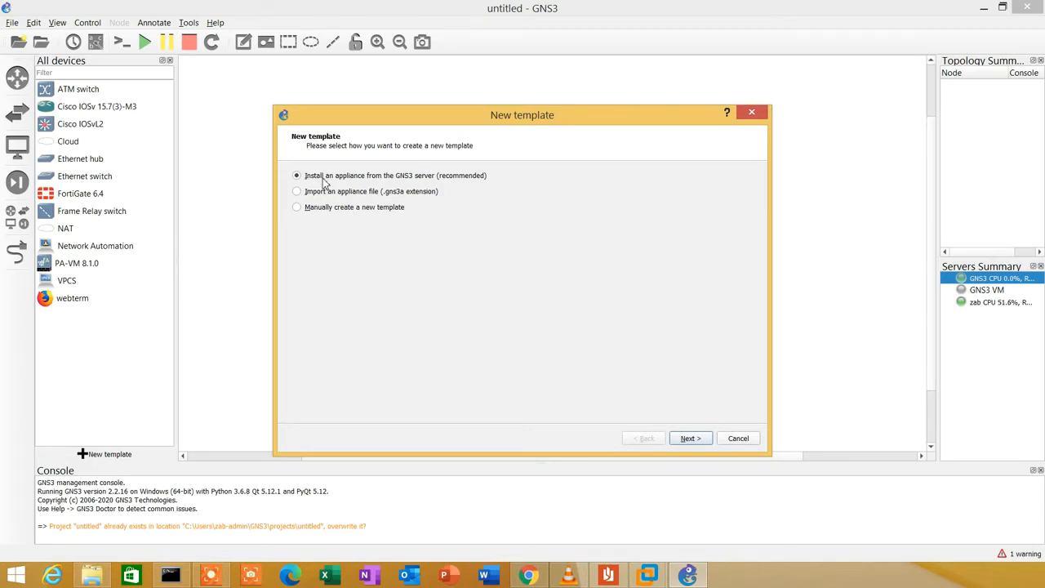
click(684, 438)
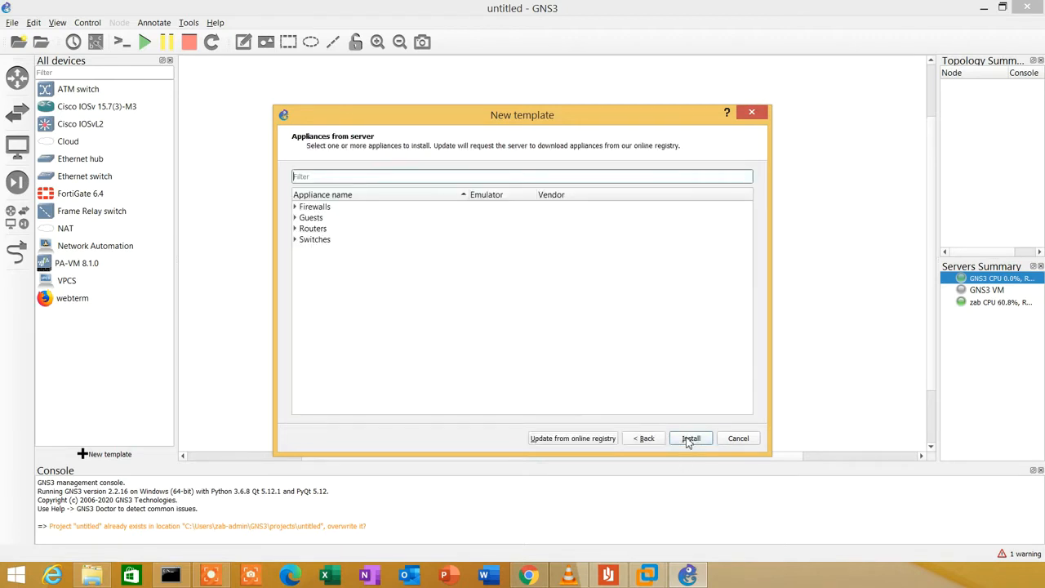
click(295, 207)
click(335, 243)
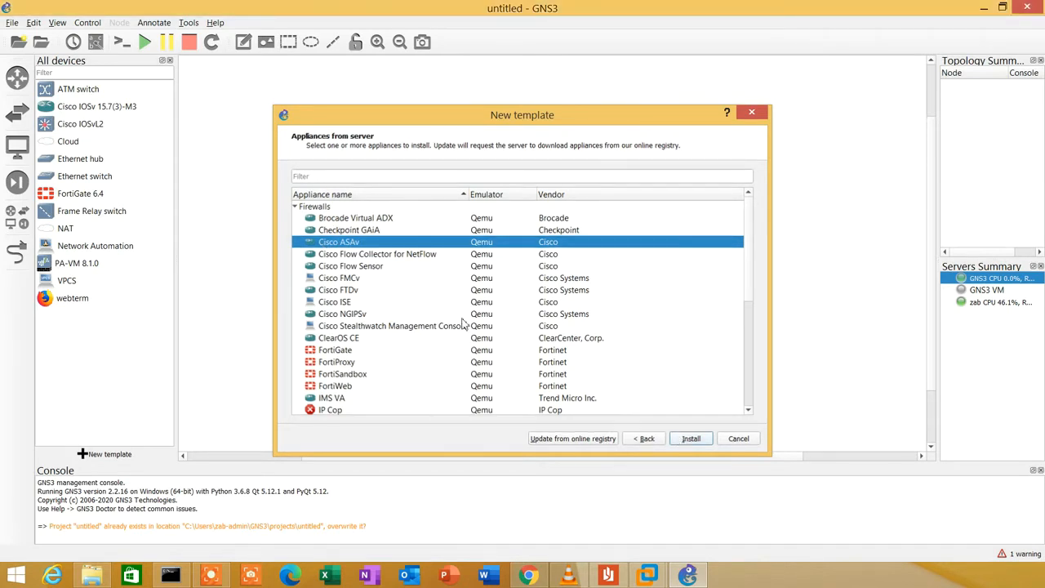
key(Return)
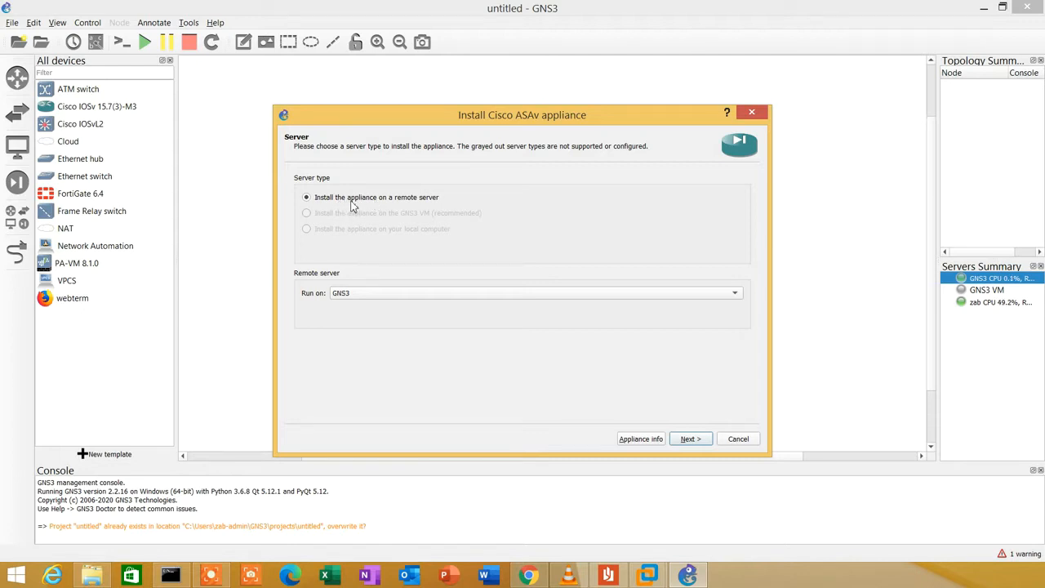
Step: Set the appliance to run on remote server GNS3 with the qemu-system-x86_64 (v3.1.0) binary, and select asav962.qcow2 among the required files
click(419, 294)
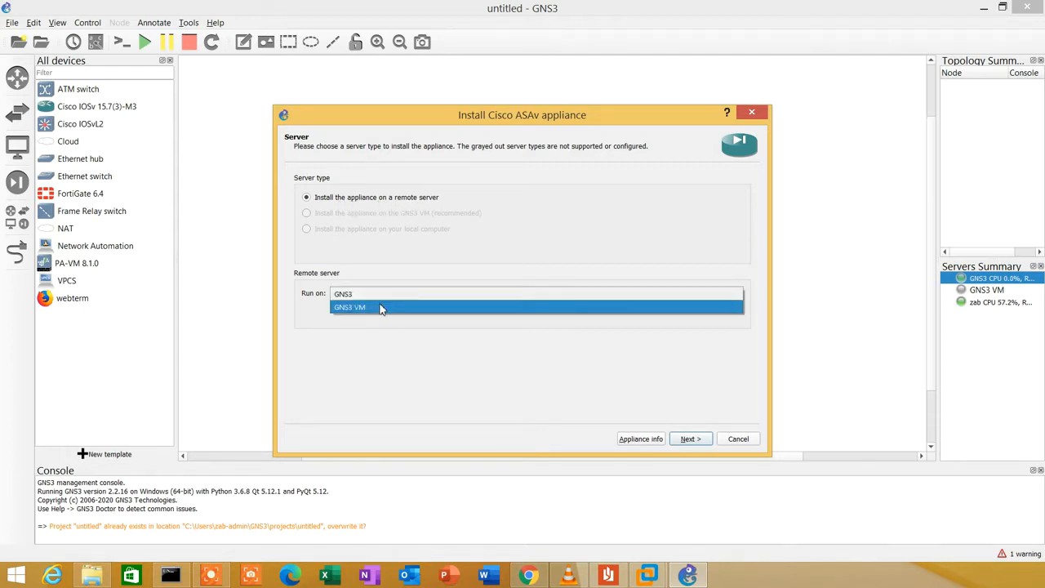
click(357, 295)
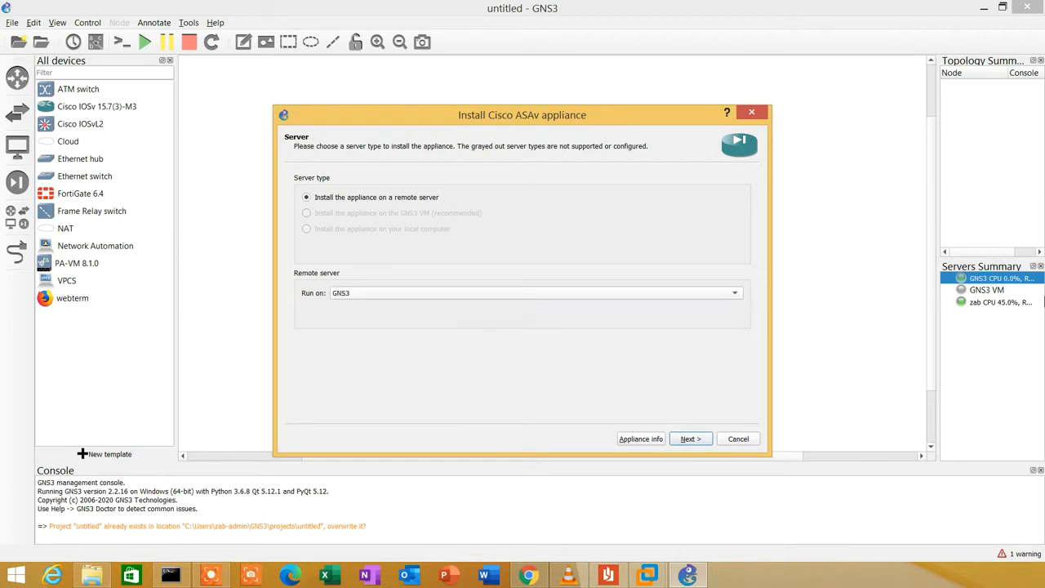
click(690, 440)
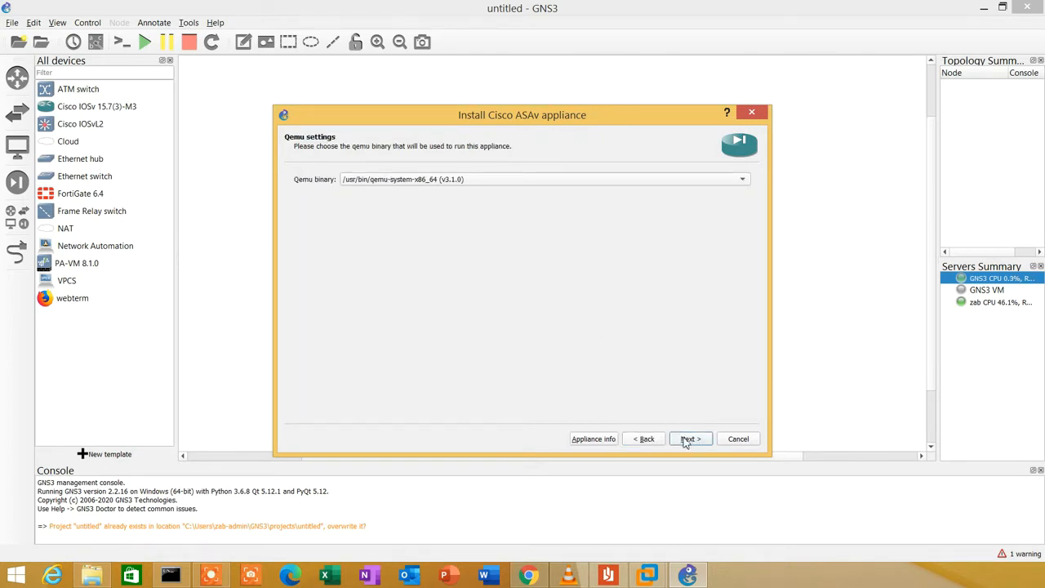
click(688, 439)
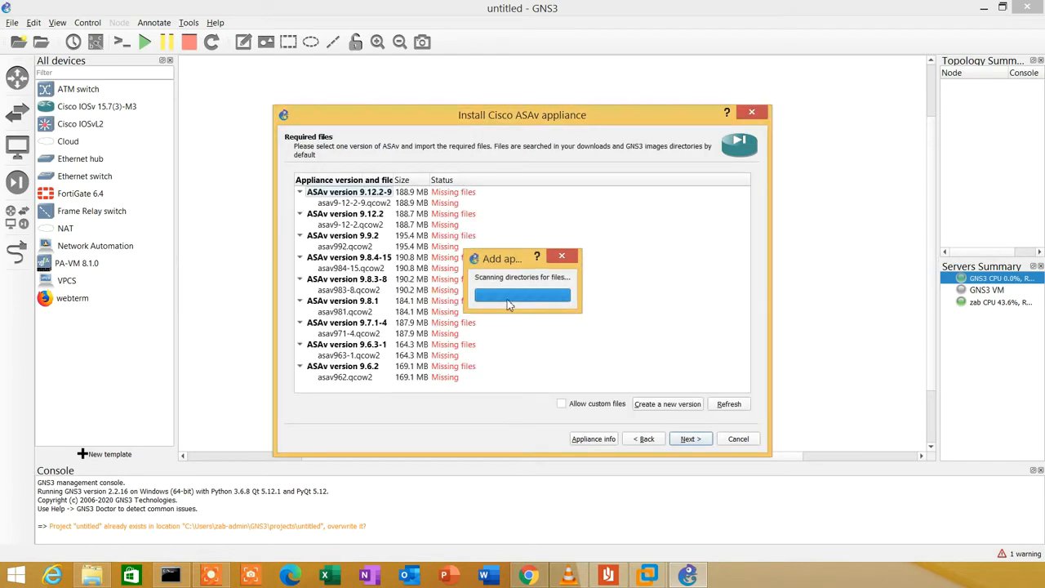
click(363, 378)
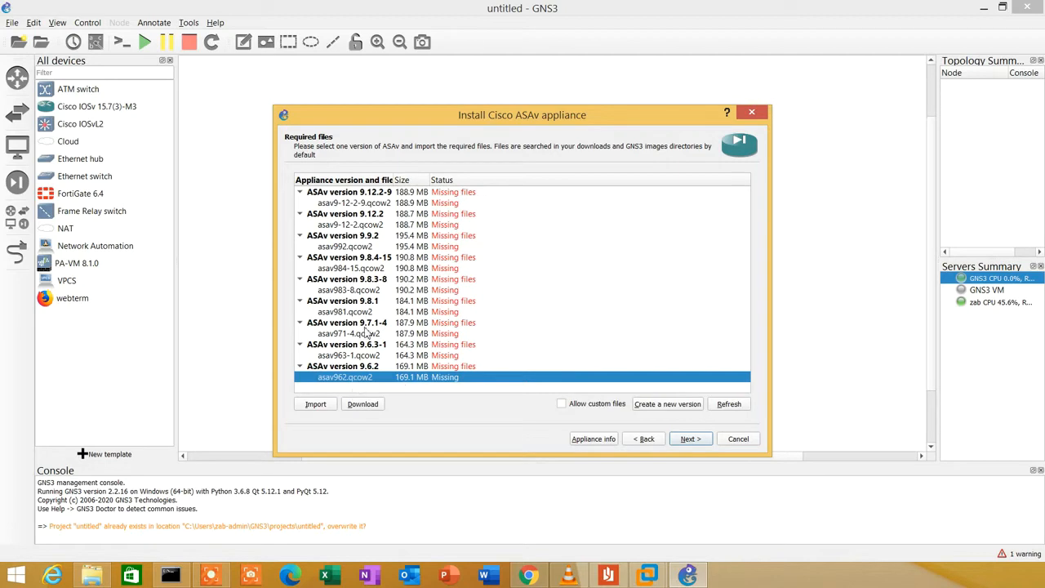
Step: Switch to the MEGA cloud drive in Chrome and inspect the asa-9.15 and asav-952-204 folders under ASAv Images
click(541, 580)
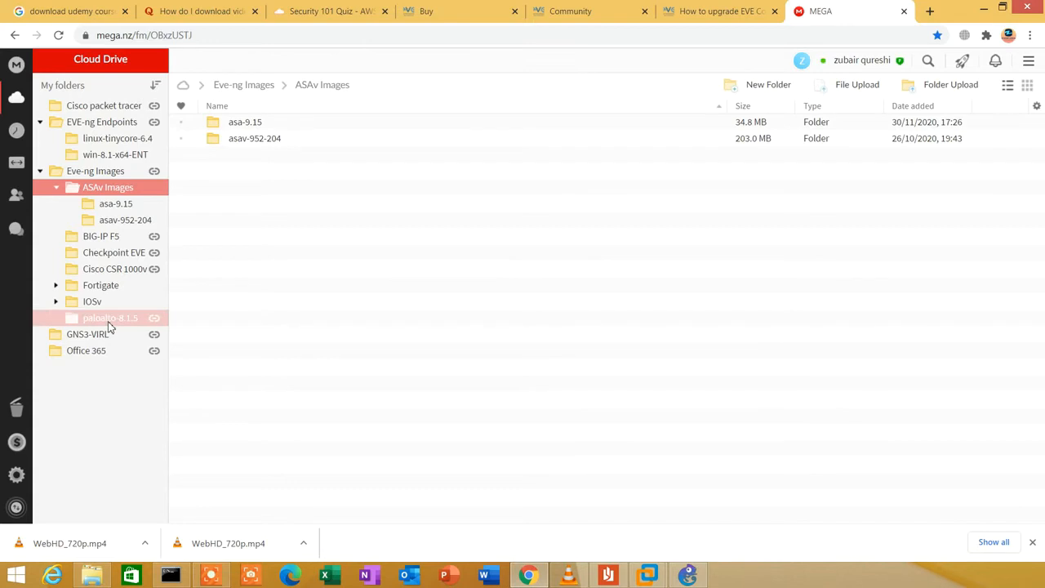
double_click(245, 127)
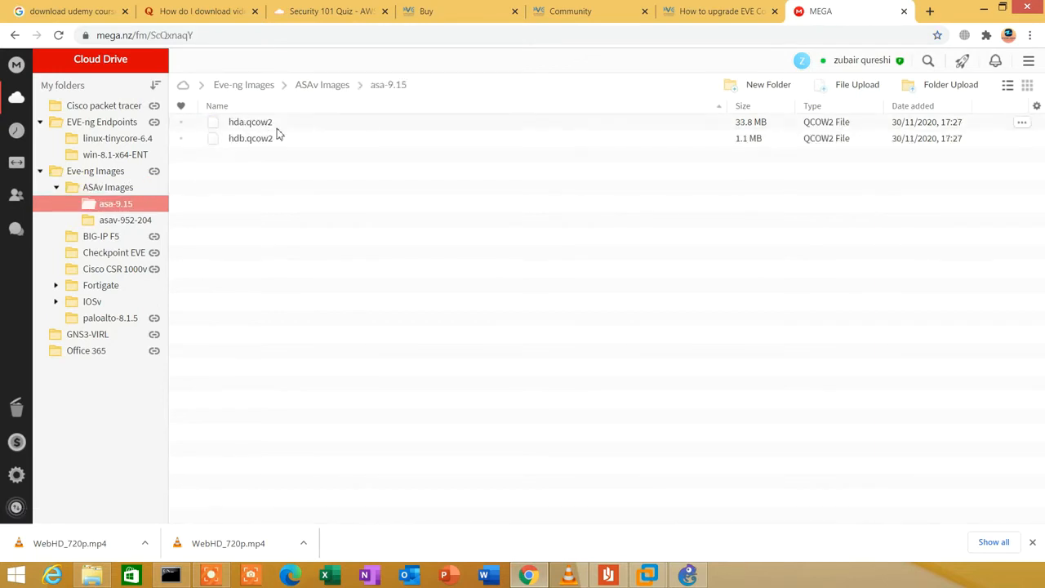
click(14, 35)
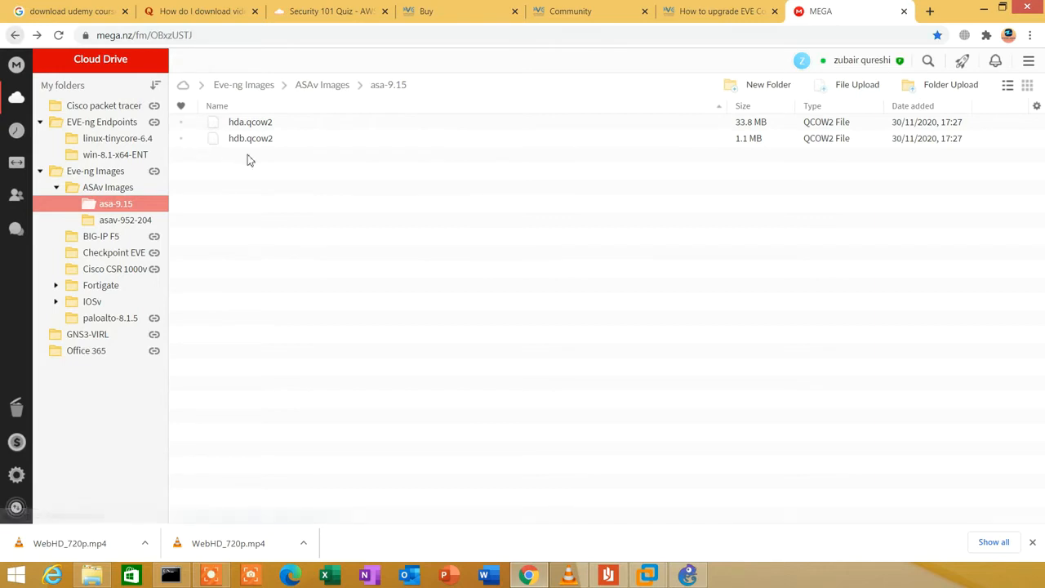
double_click(254, 144)
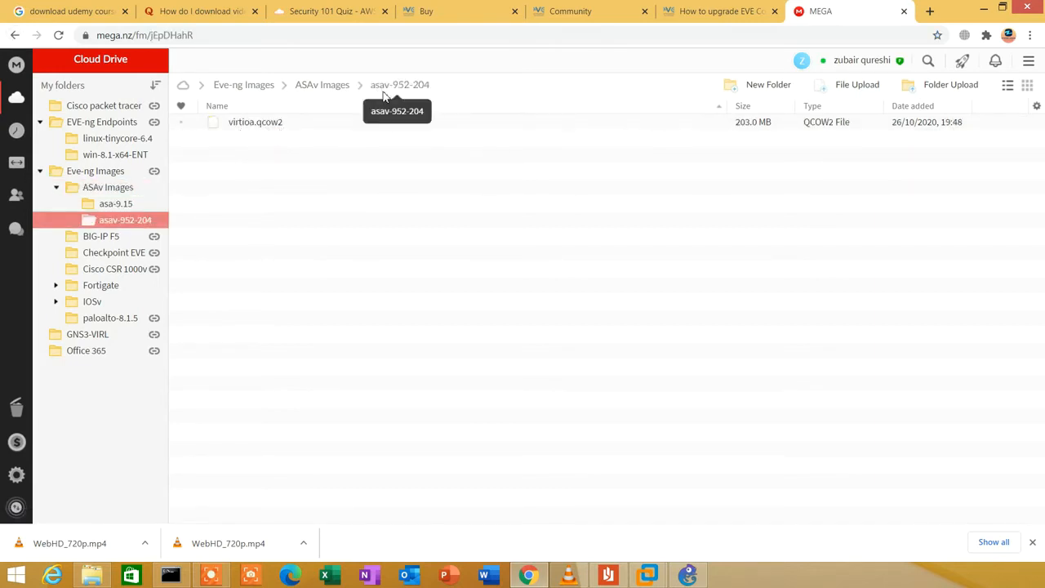
click(16, 39)
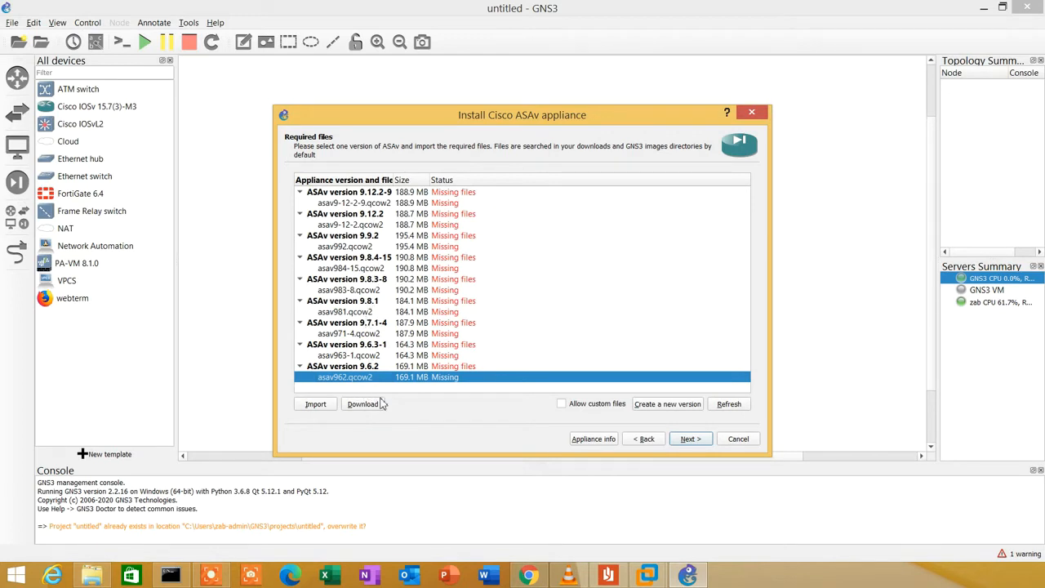
Step: Create a new ASAv version named 9.5 and select the base name in its hda disk image filename
click(658, 409)
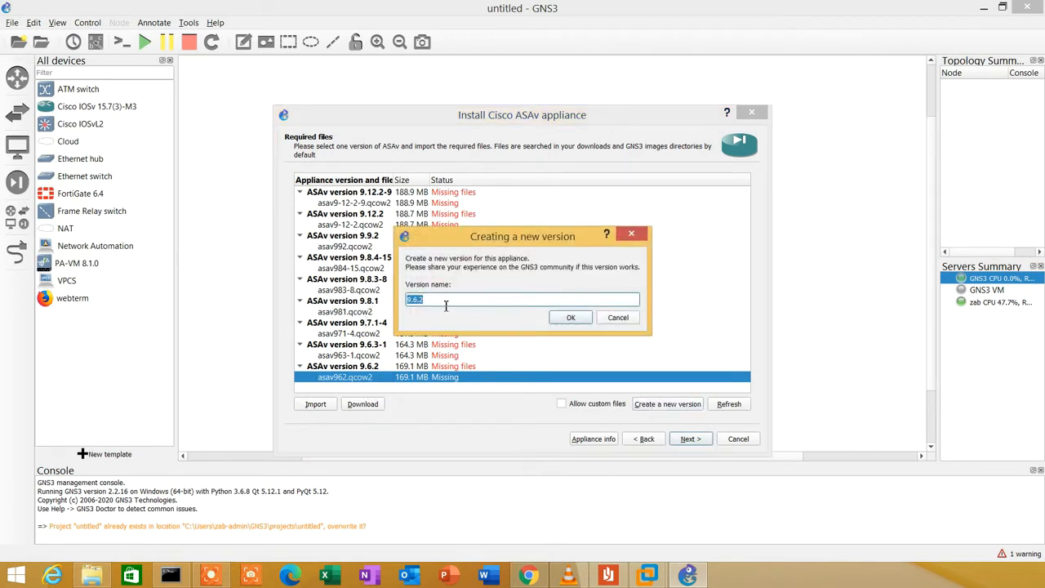
click(446, 304)
click(571, 318)
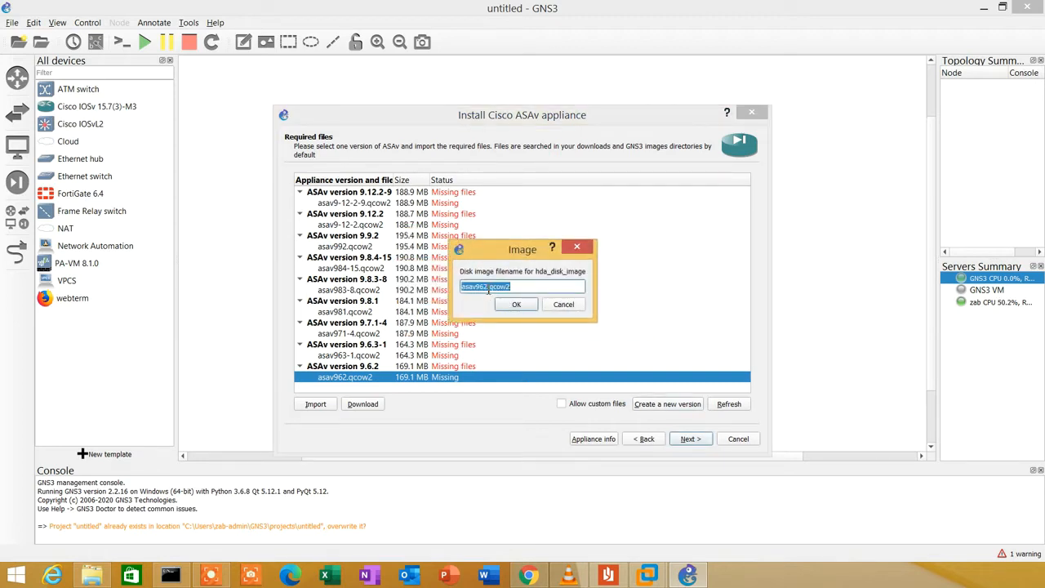
drag(488, 291, 460, 296)
Step: Switch to File Explorer and open the asav-952-204 folder inside D:\EVE-NG\Qemu\ASAv-20180421T034241Z-001\ASAv
click(91, 576)
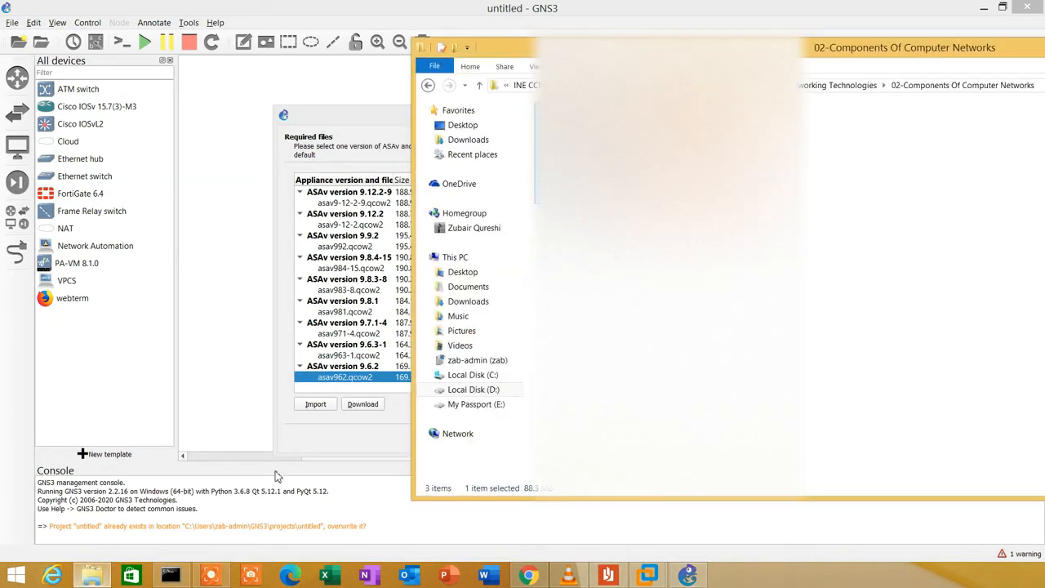
click(478, 375)
click(488, 392)
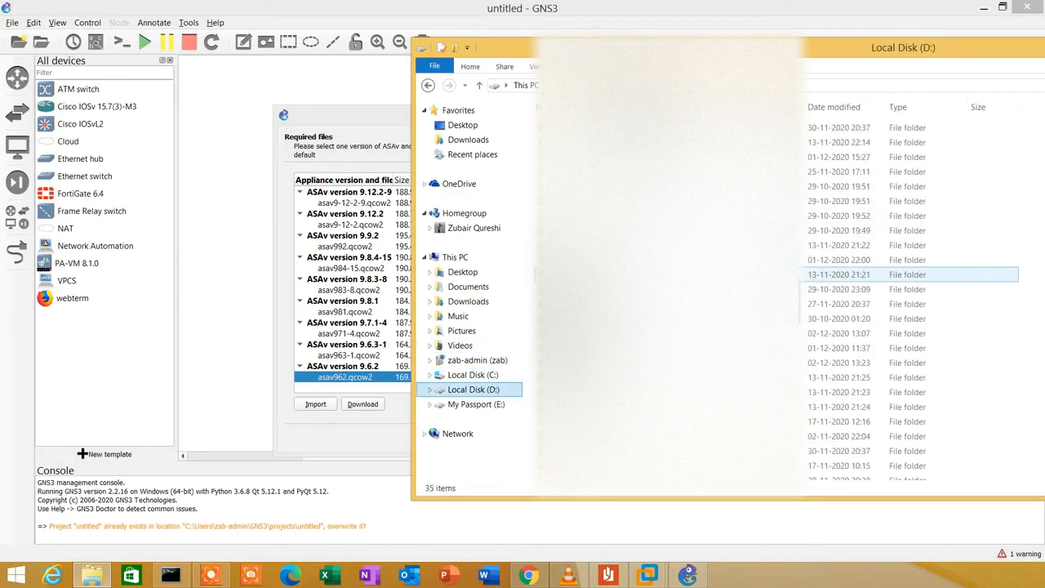
double_click(588, 260)
double_click(588, 142)
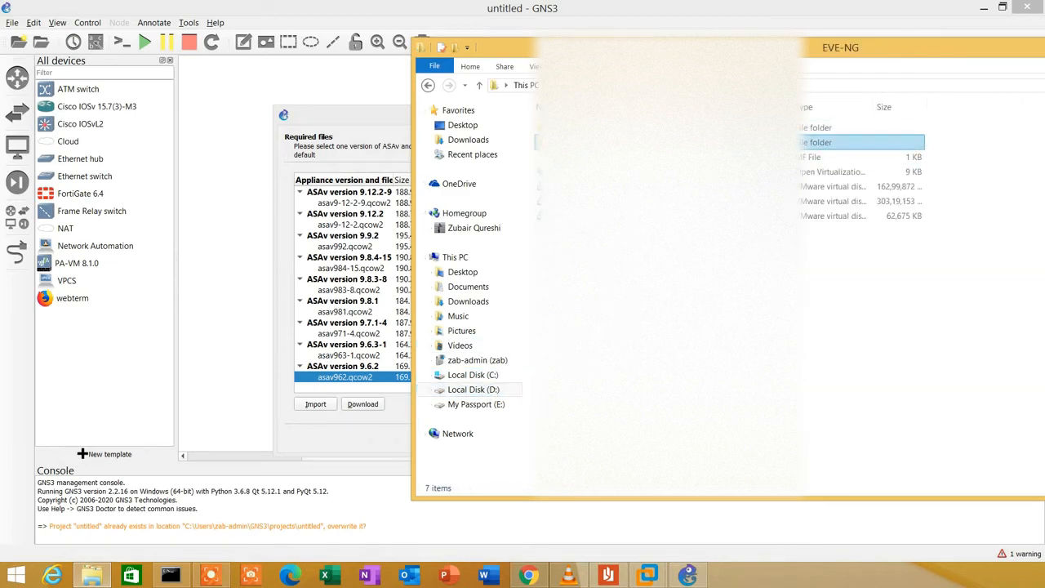
double_click(588, 127)
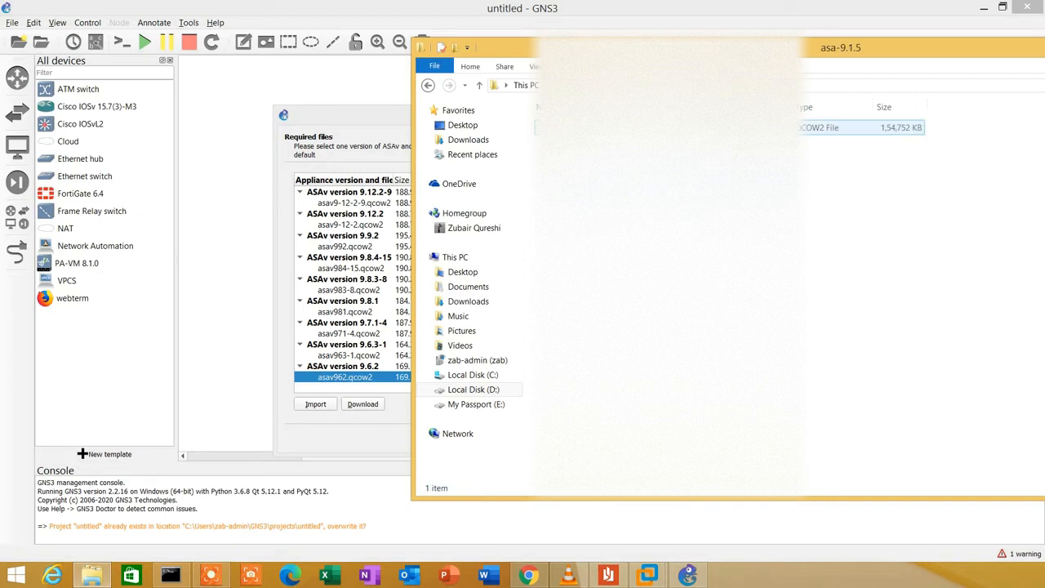
click(675, 85)
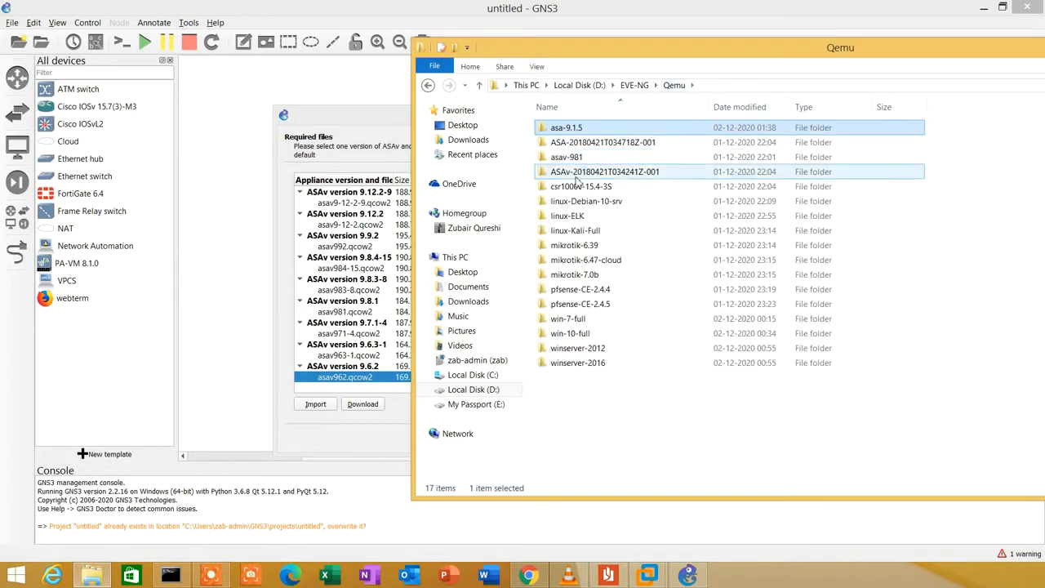
click(576, 174)
double_click(576, 173)
double_click(563, 129)
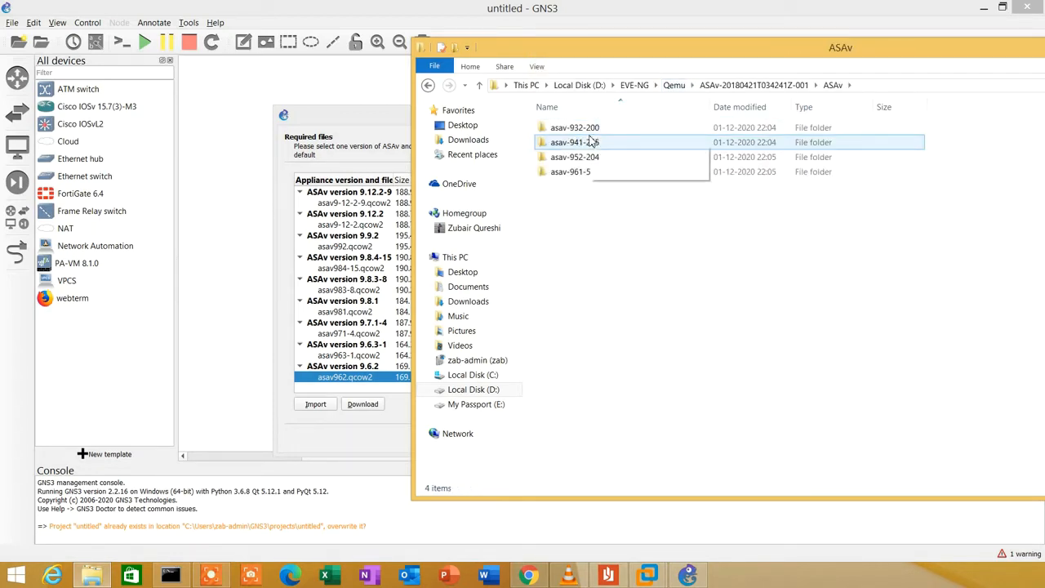
double_click(581, 158)
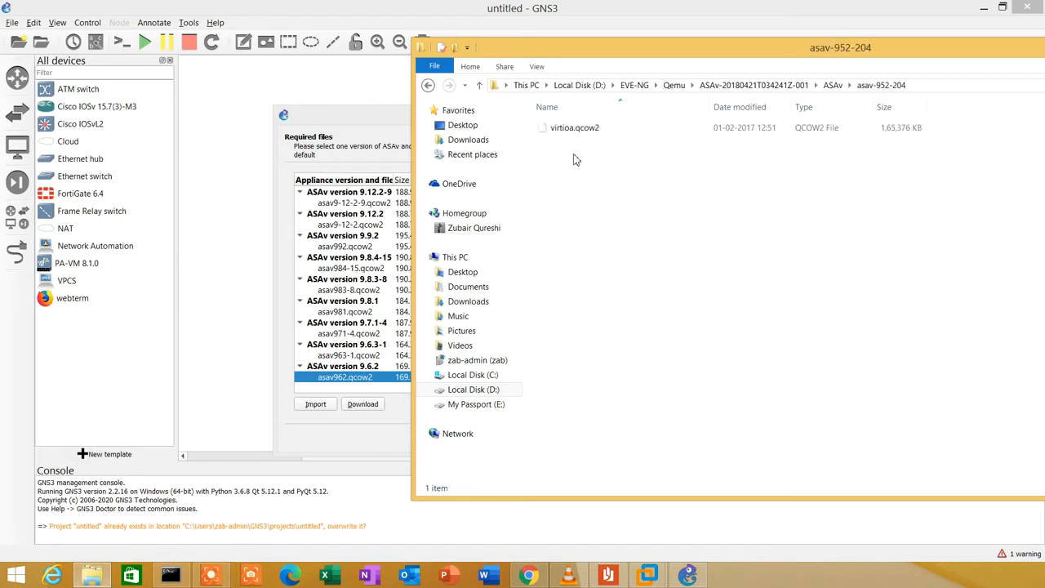
Step: Rename the virtioa.qcow2 image file to asav952.qcow2
click(574, 133)
key(F2)
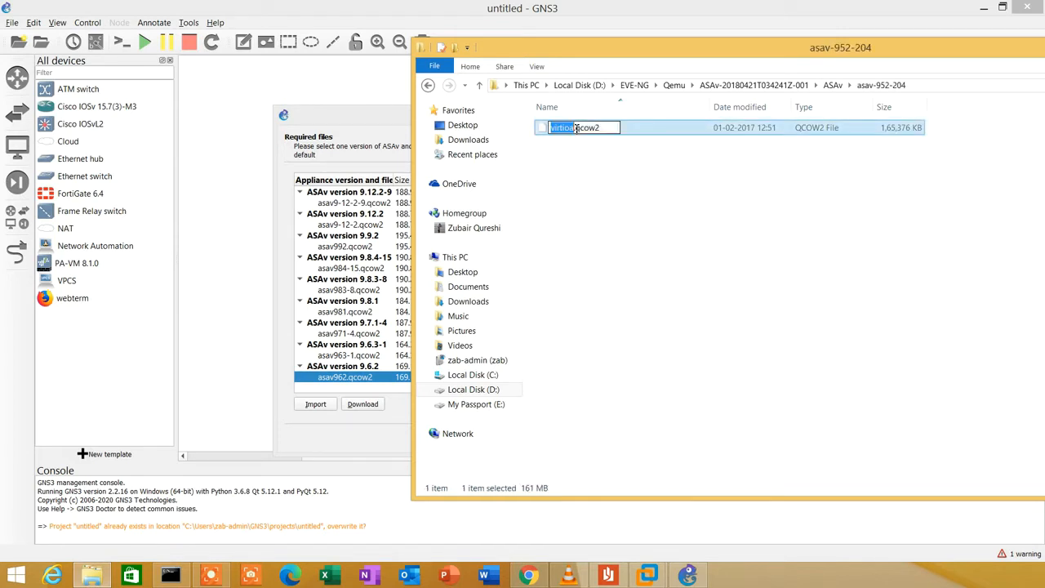
drag(578, 130, 541, 135)
text(asav962)
click(578, 131)
key(BackSpace)
text(5)
Step: Return to GNS3 and set the new version's hda disk image filename to asav952.qcow2
click(354, 378)
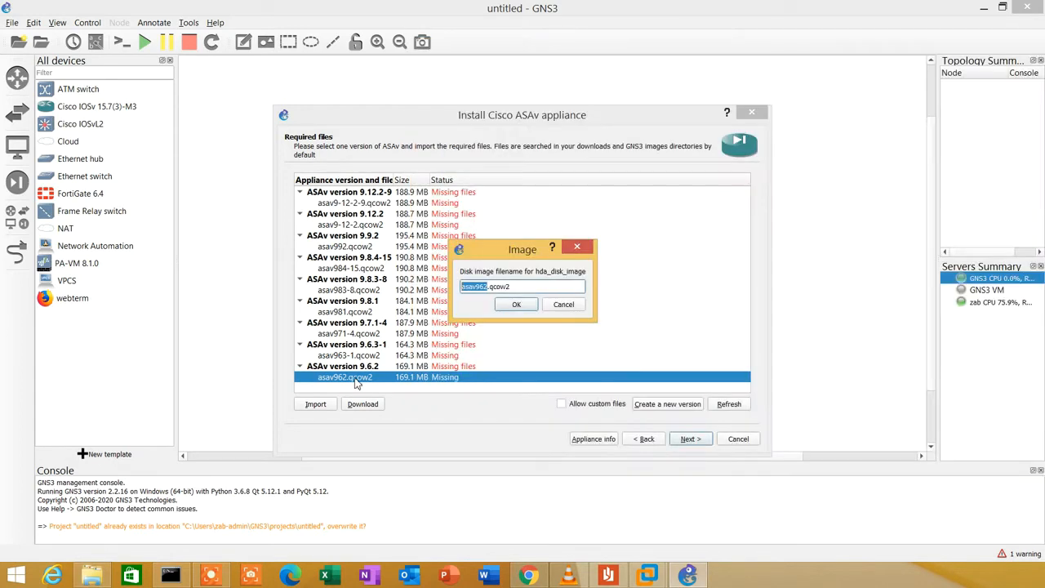
click(490, 288)
text(62)
key(BackSpace)
key(BackSpace)
text(52)
click(516, 304)
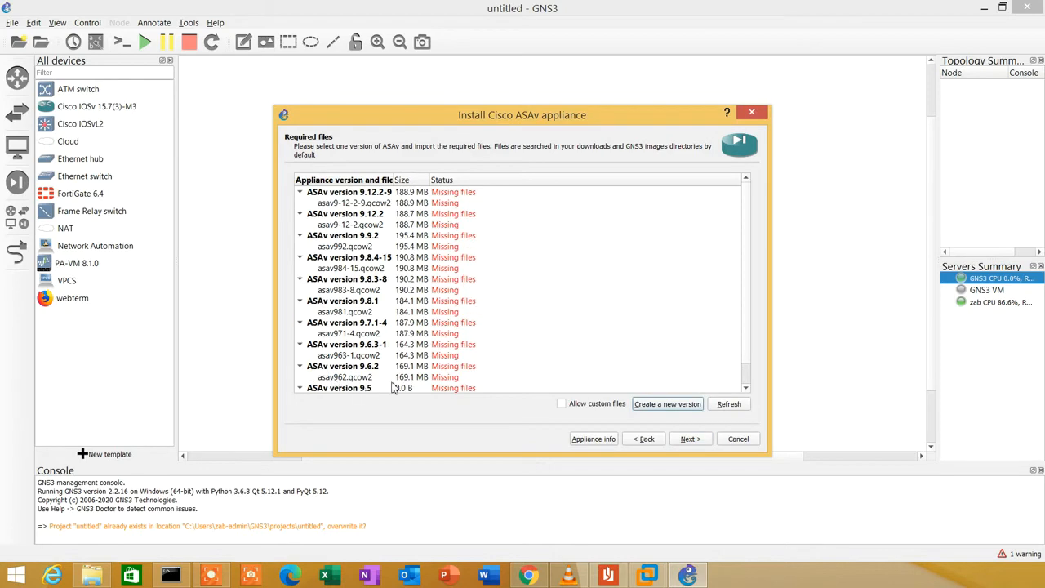
Step: Import asav952.qcow2 from the asav-952-204 folder in D:\EVE-NG\Qemu\ASAv-20180421T034241Z-001\ASAv as the disk image for ASAv version 9.5
click(365, 377)
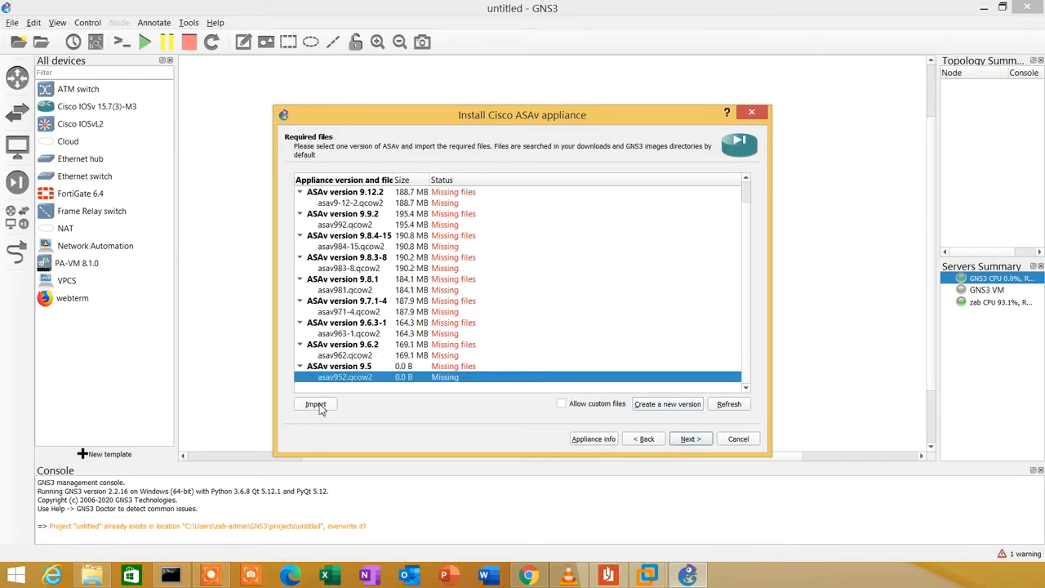
click(317, 405)
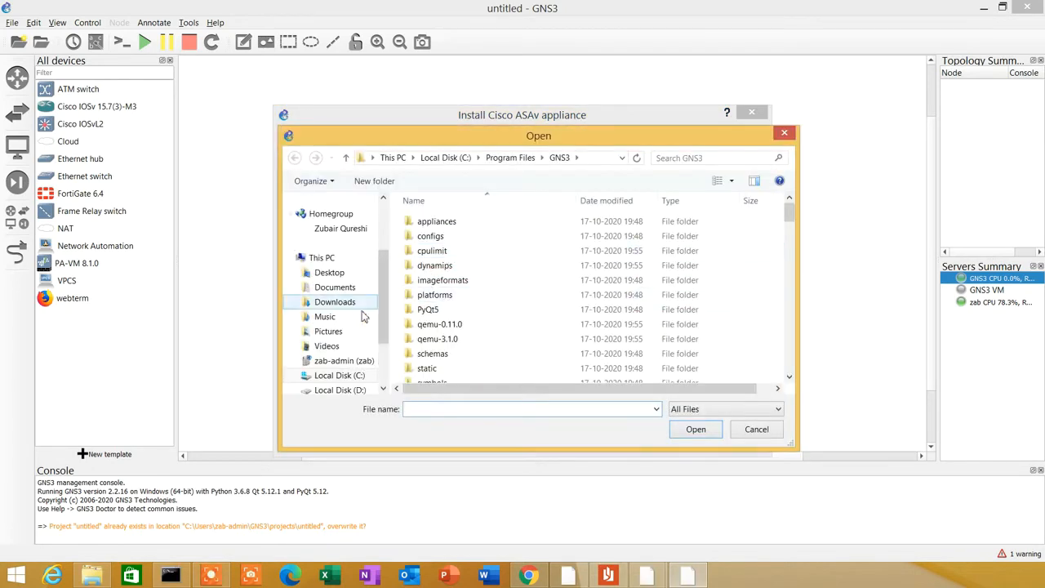
click(340, 390)
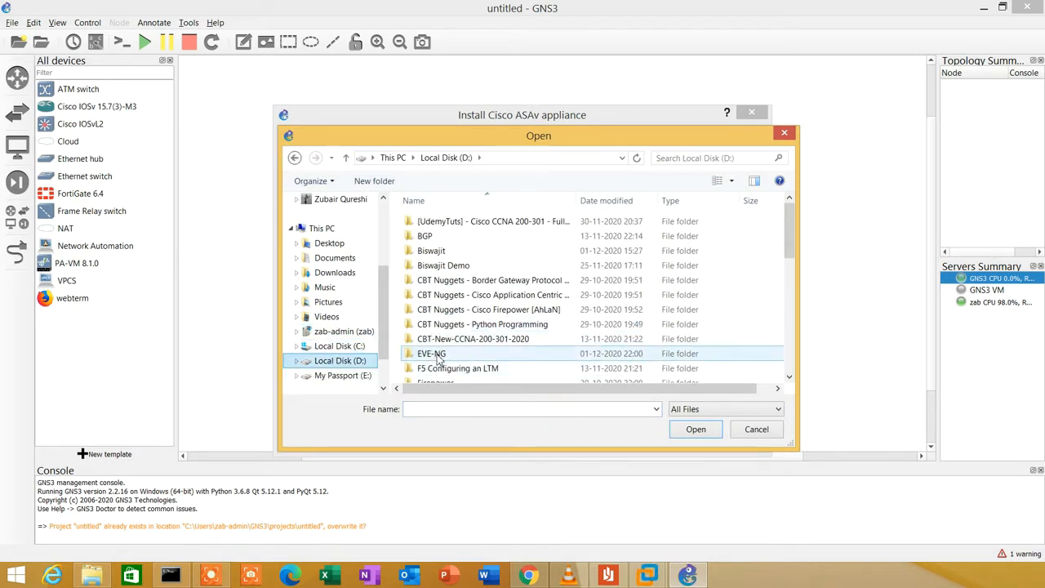
double_click(438, 356)
double_click(455, 237)
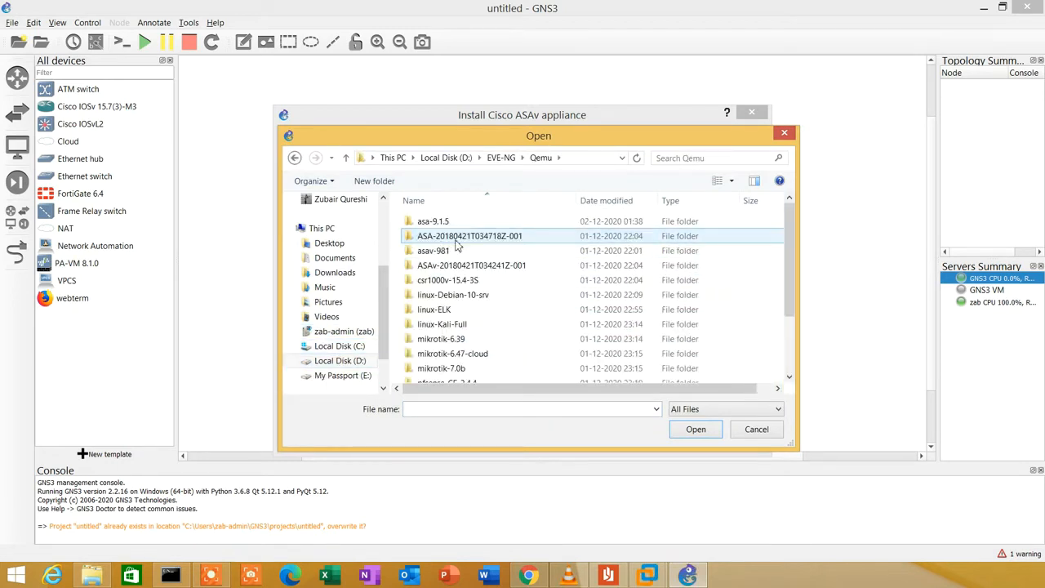
double_click(455, 265)
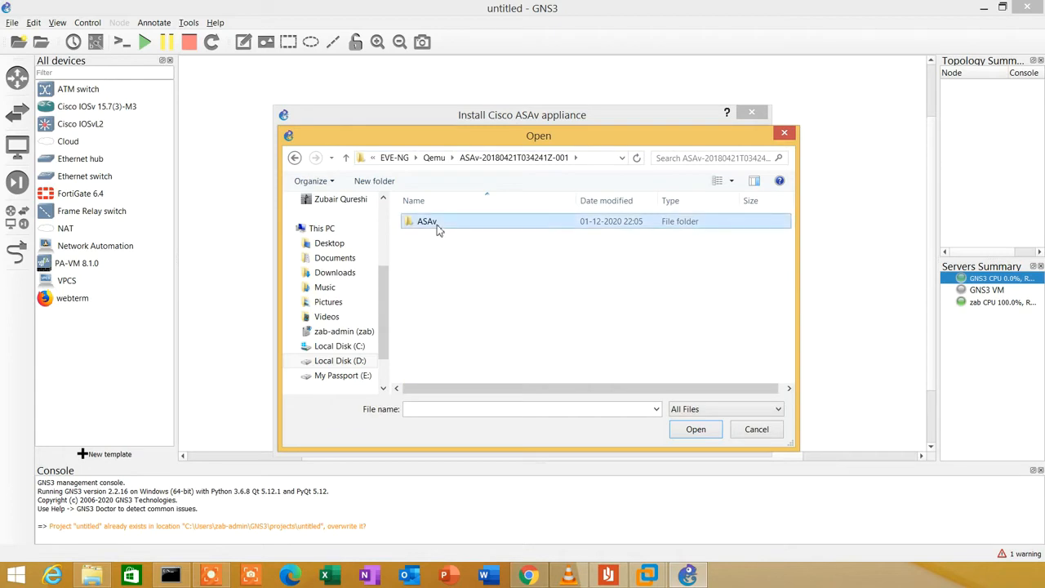
double_click(437, 222)
double_click(442, 251)
click(438, 225)
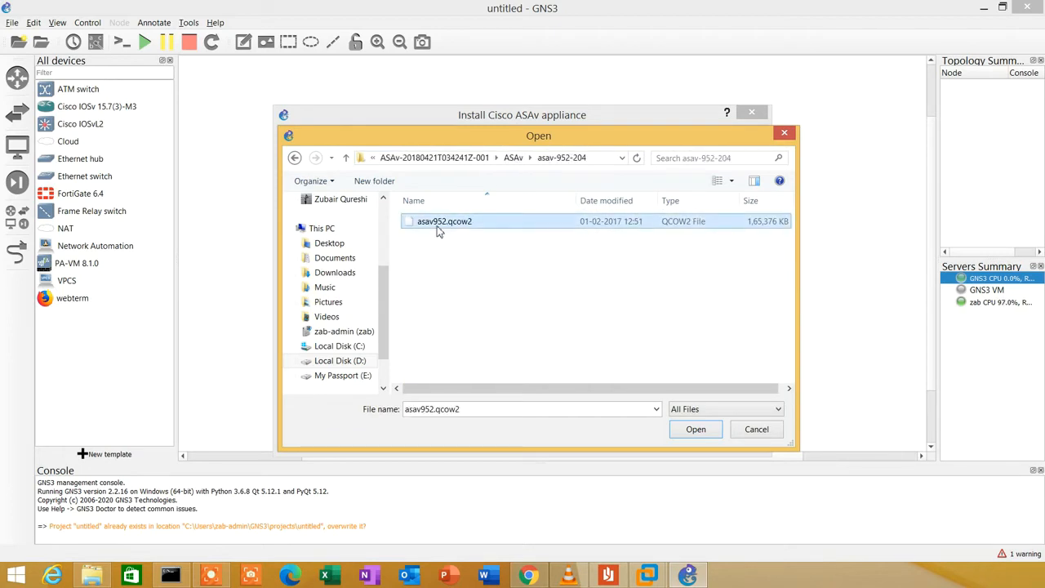
double_click(438, 225)
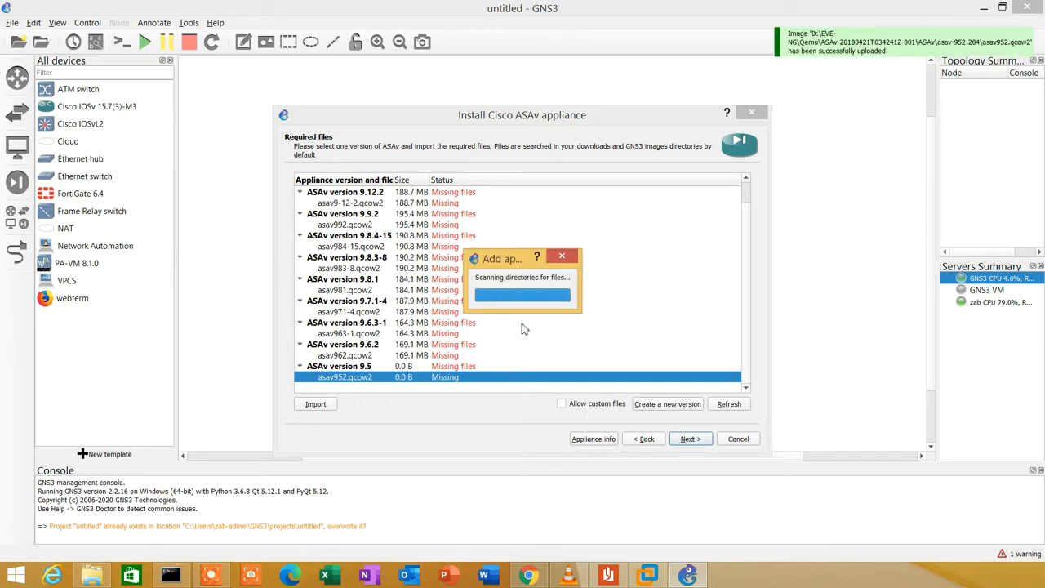
Step: Install Cisco ASAv version 9.5 and finish the appliance wizard to create its template
click(377, 379)
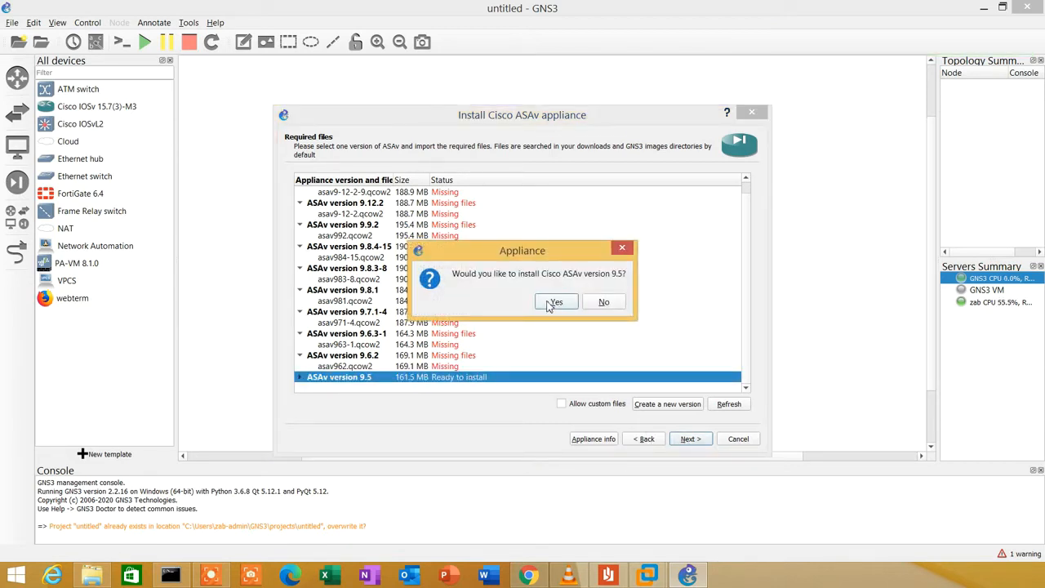
click(550, 303)
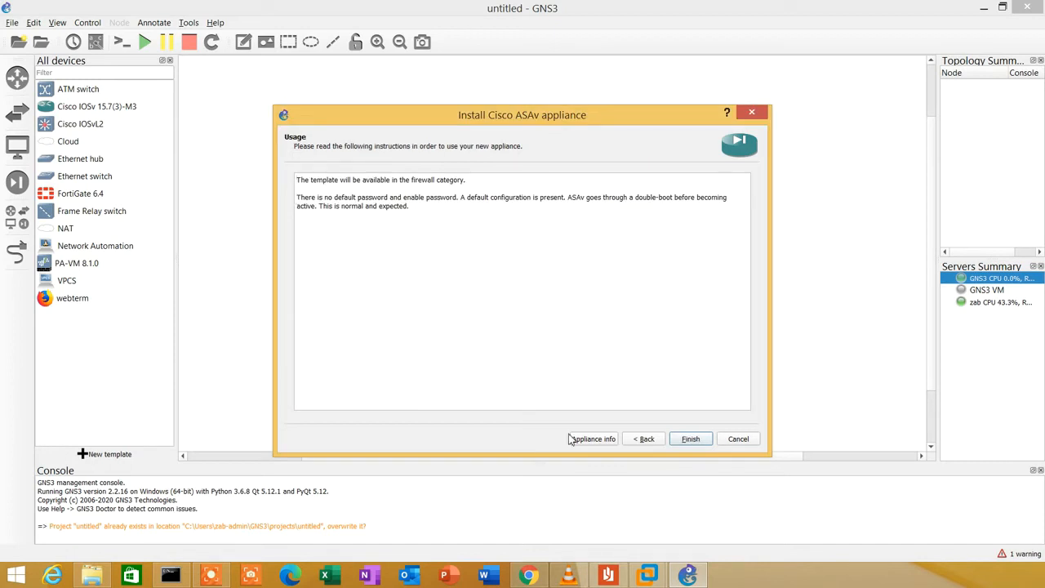
click(683, 438)
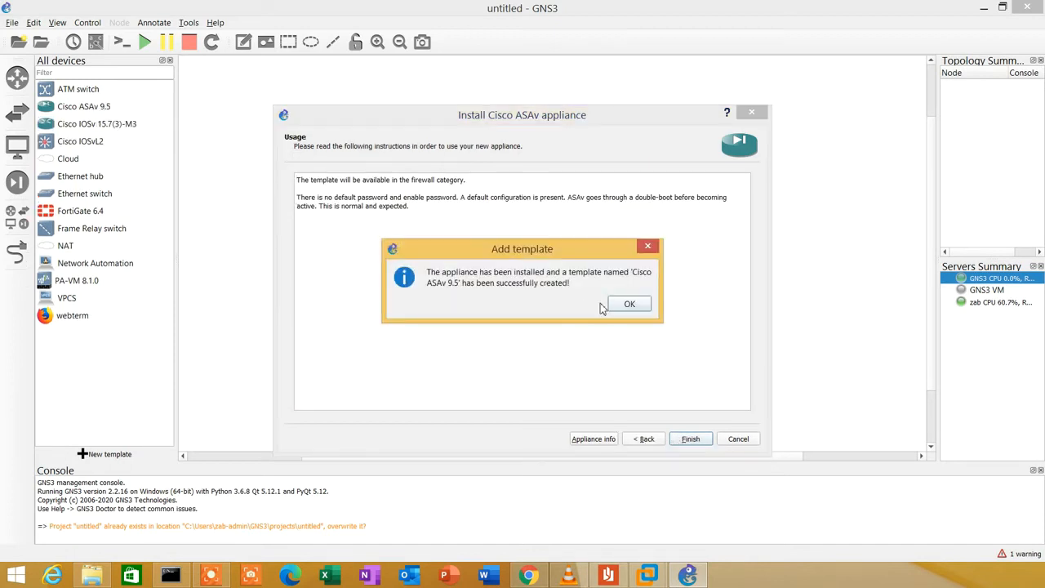
click(628, 303)
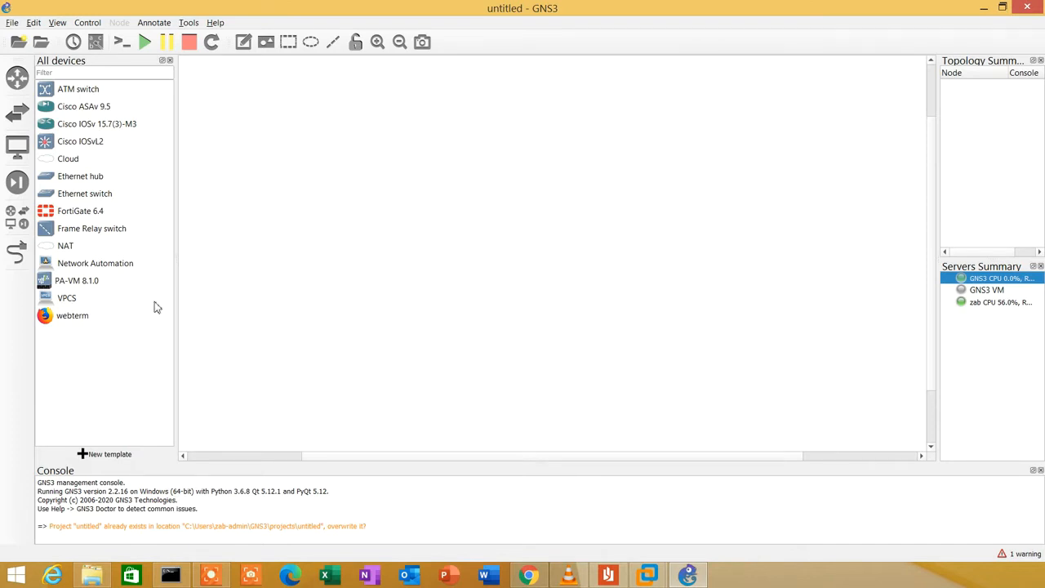
Step: Add a Cisco ASAv 9.5 node to the middle of the workspace and start it
click(83, 110)
drag(84, 110, 560, 250)
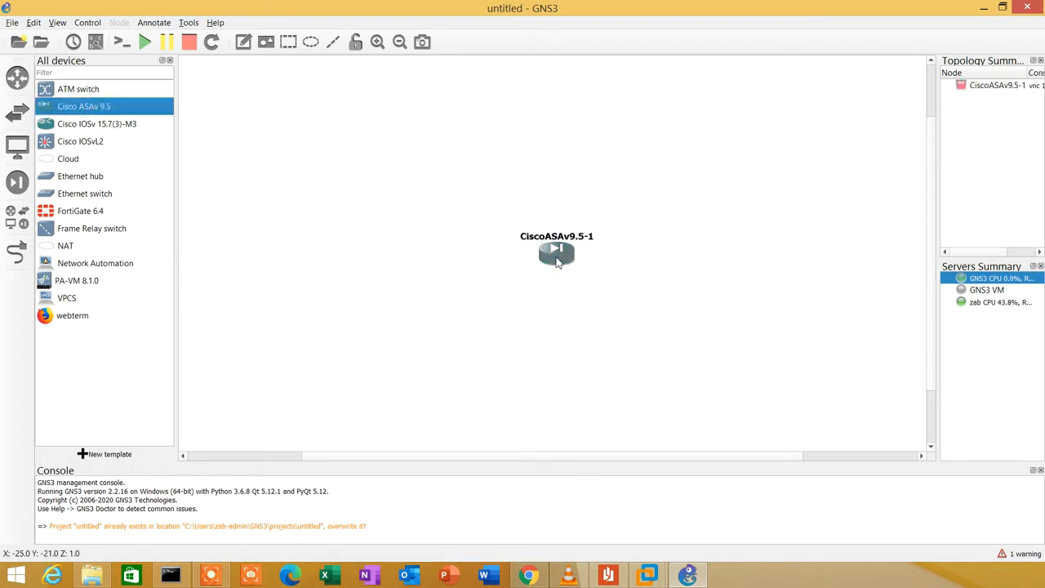
right_click(558, 252)
click(574, 292)
Step: Open the ASAv node's VNC console and place its window over the workspace
double_click(560, 259)
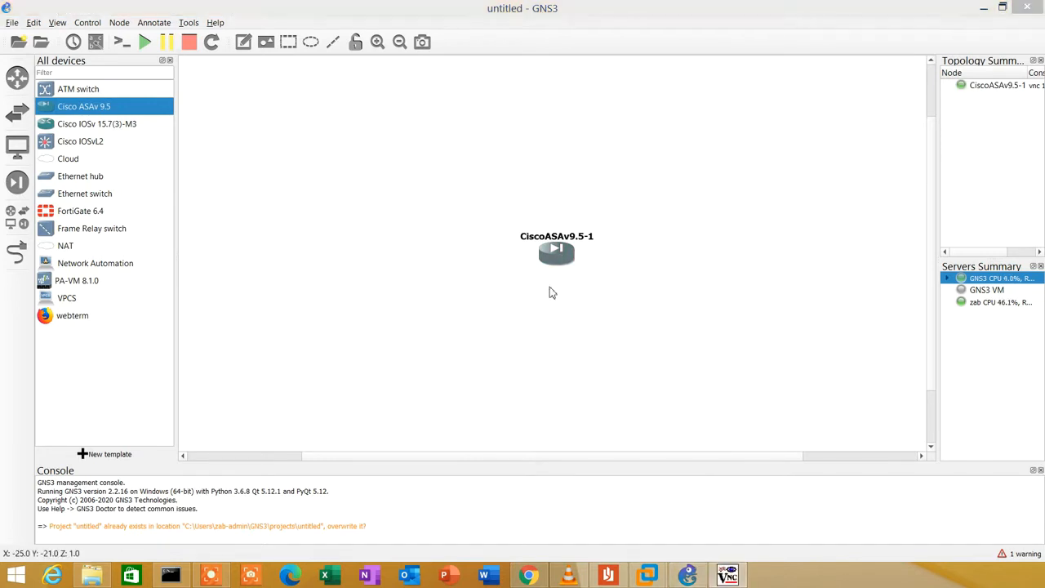
click(735, 583)
drag(463, 150, 497, 122)
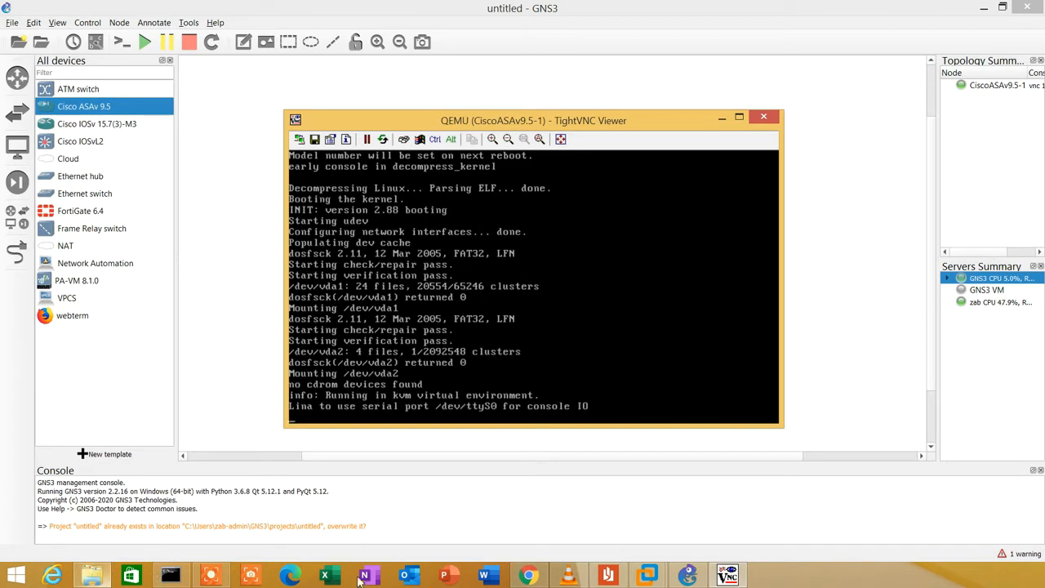
Step: Switch to Chrome to view the asav-952-204 folder under ASAv Images on MEGA, and return to GNS3
click(529, 572)
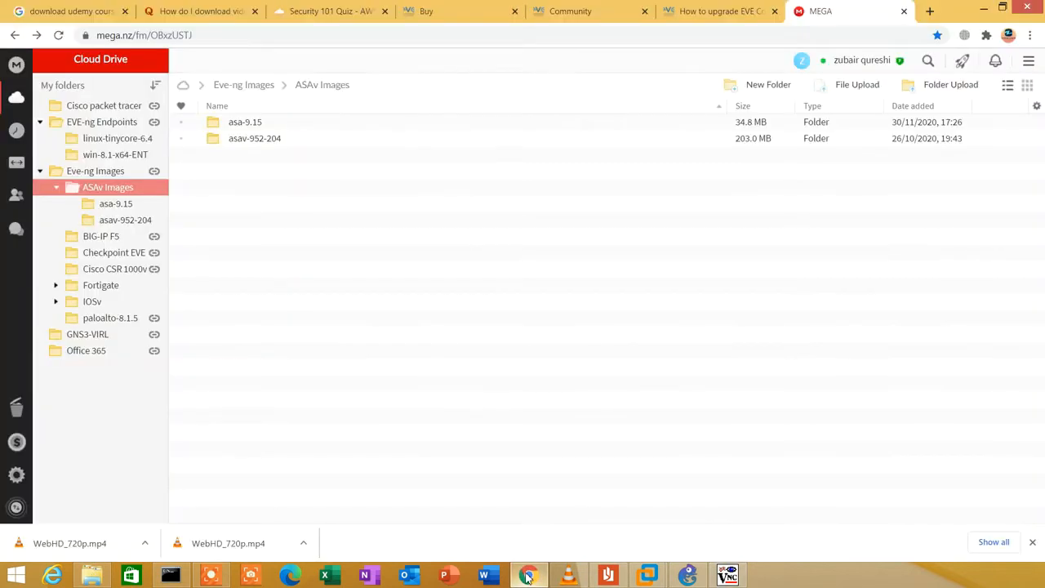
double_click(254, 140)
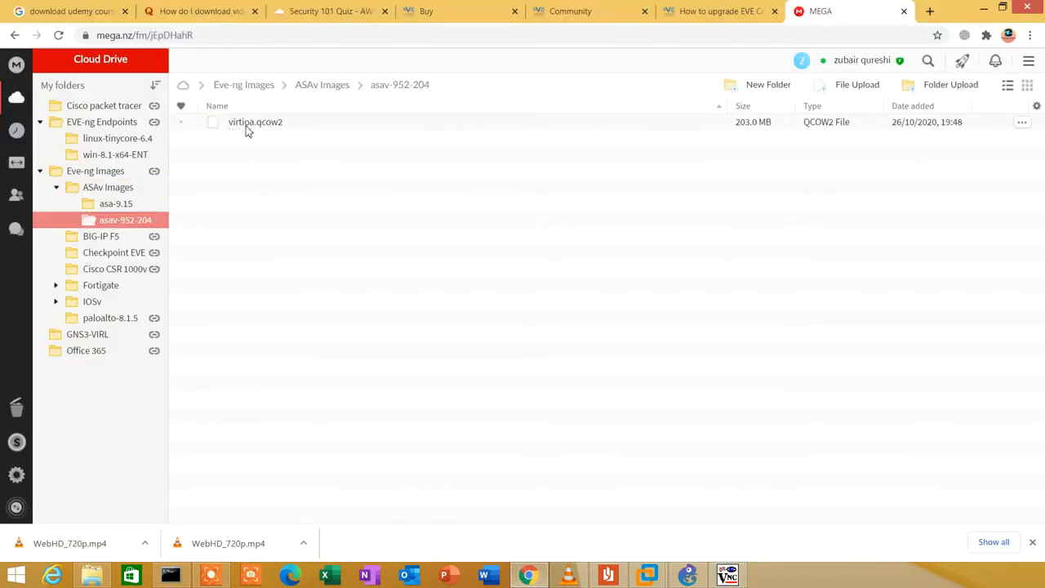
click(985, 14)
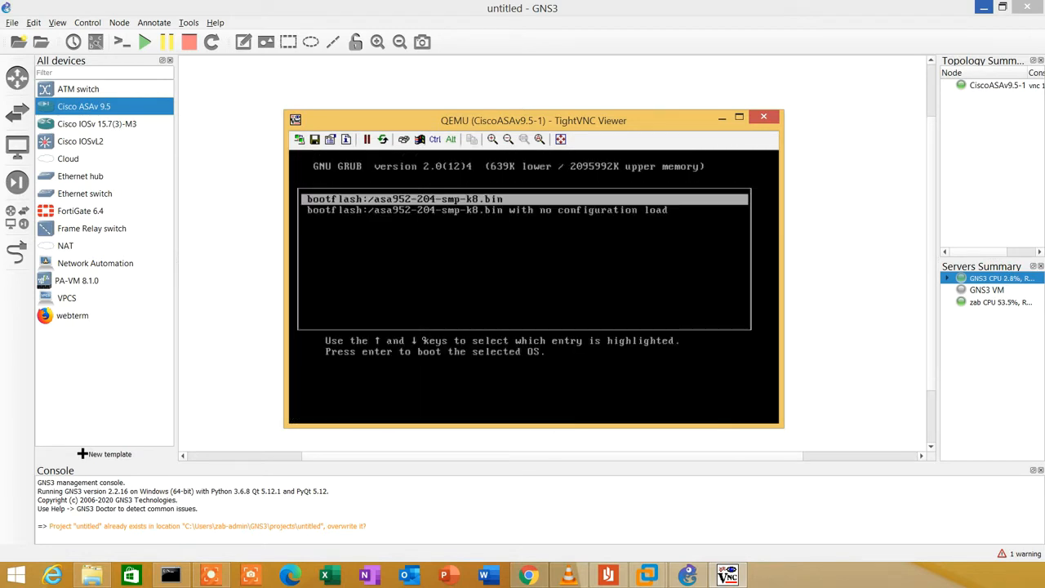
Step: Boot the bootflash:/asa952-204-smp-k8.bin entry in the ASAv node's console
key(Return)
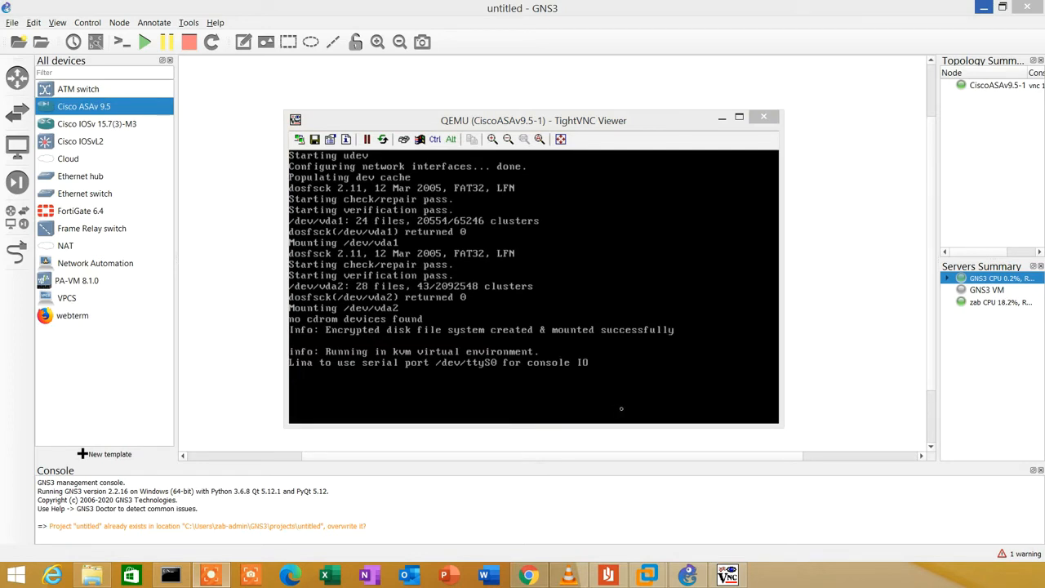
click(543, 396)
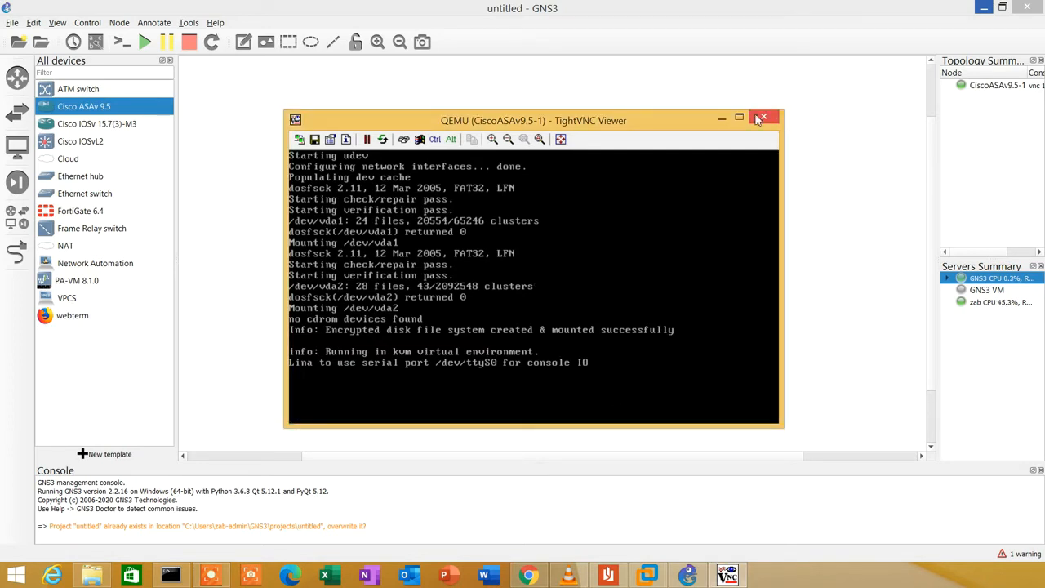
Step: Stop the ASAv node and permanently delete it from the workspace
right_click(543, 260)
click(567, 324)
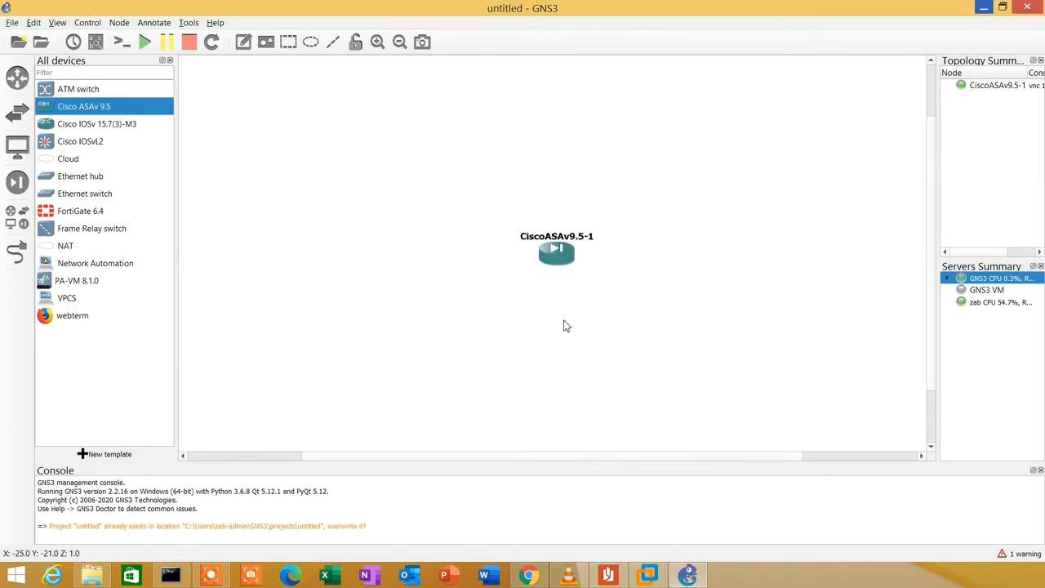
right_click(561, 261)
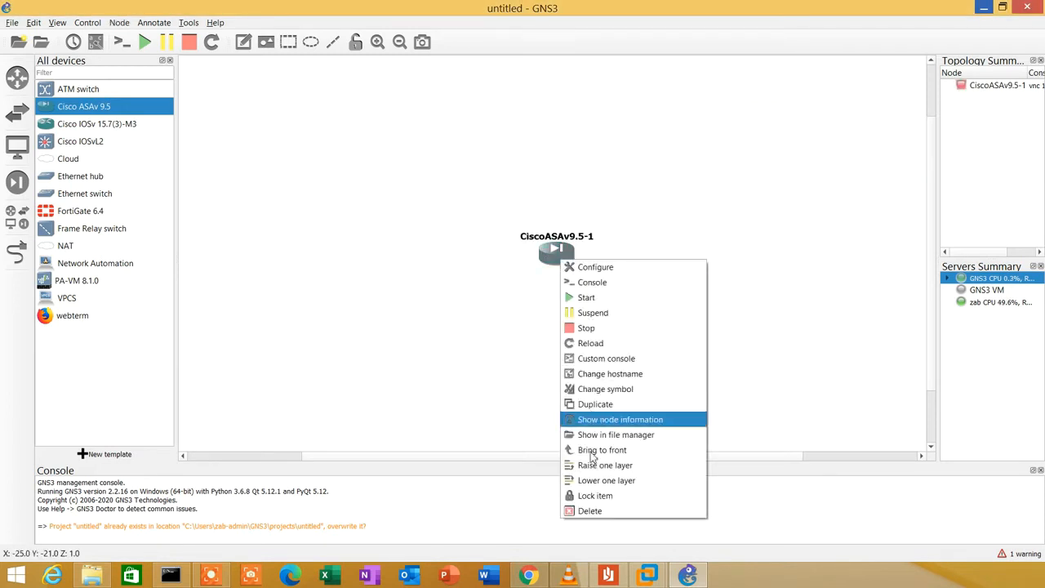
click(596, 511)
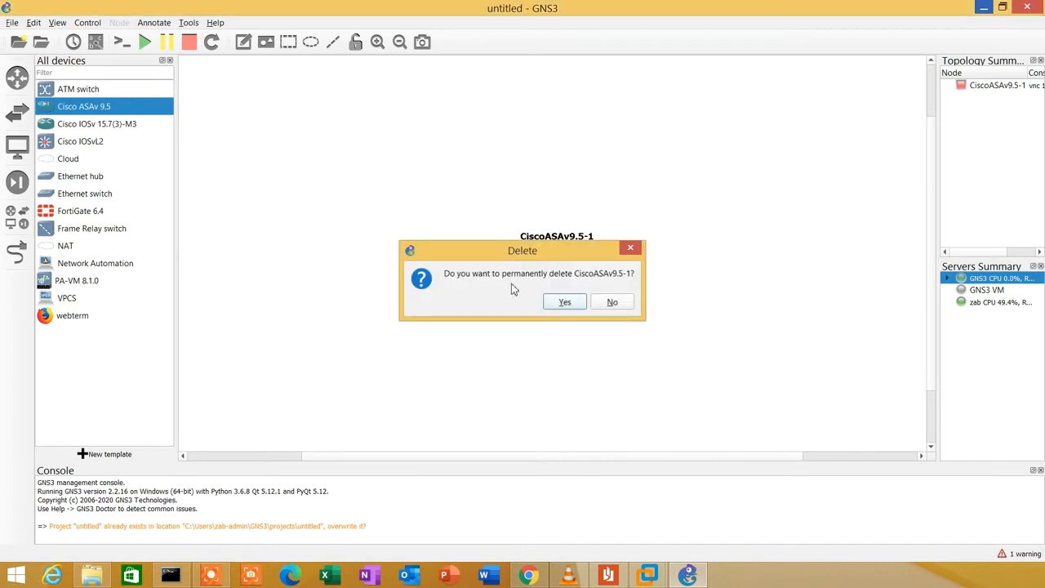
key(Return)
Step: Configure the Cisco ASAv 9.5 template to use the firewall symbol from the Affinity-circle-blue library
right_click(98, 109)
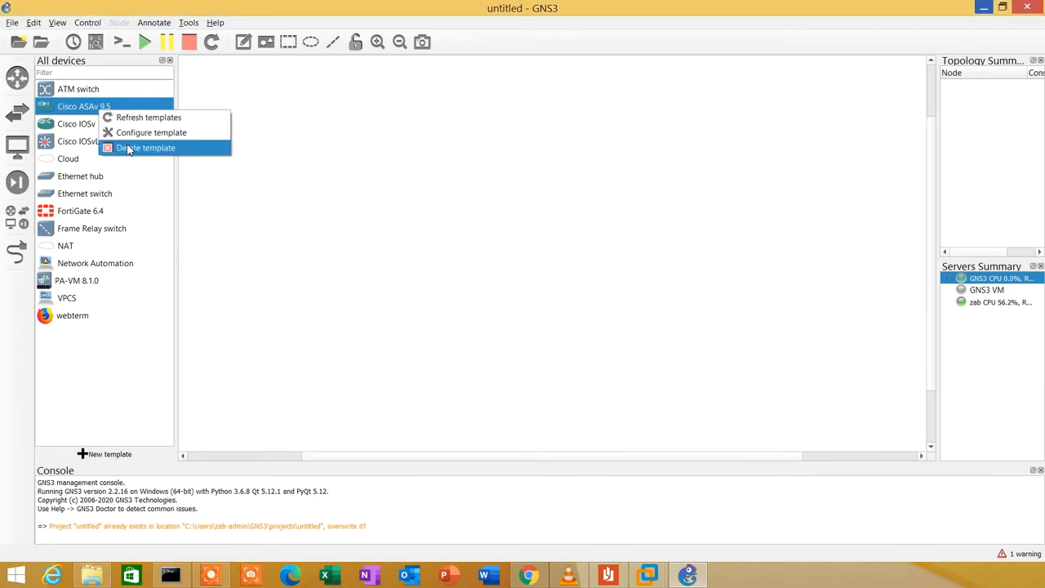
click(140, 133)
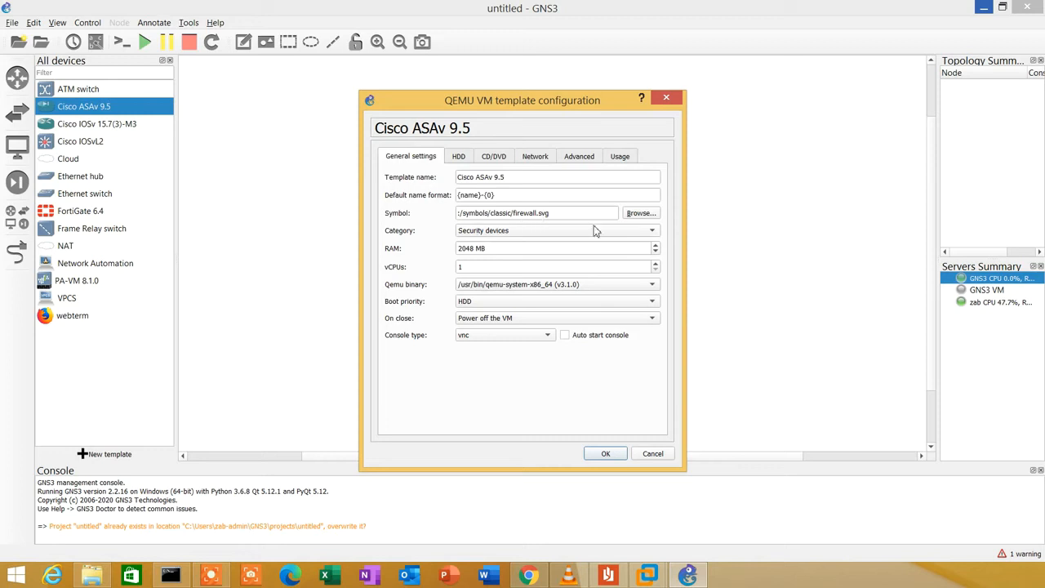
click(634, 214)
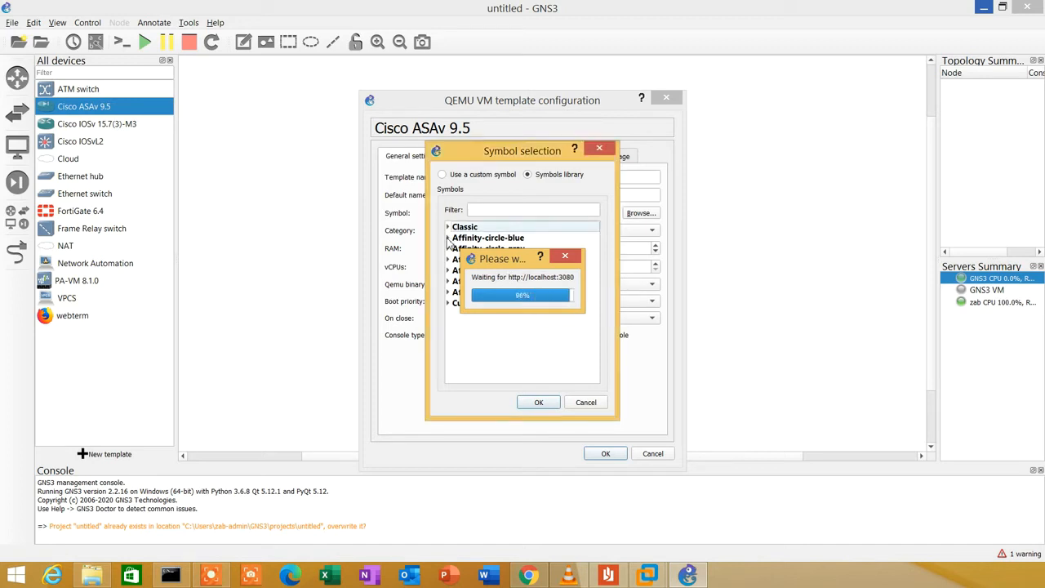
click(448, 237)
scroll(515, 304, down, 5)
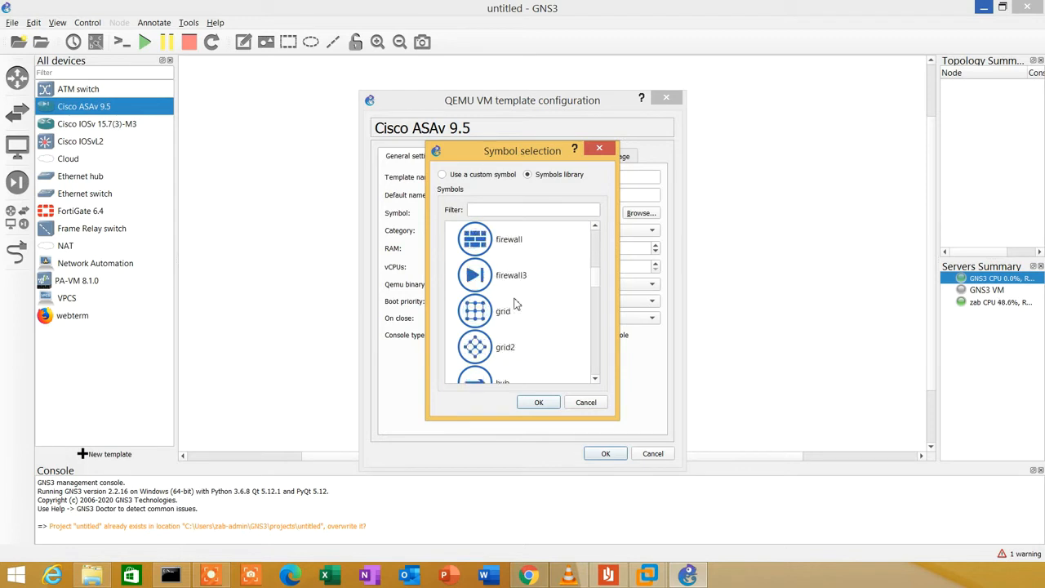
click(489, 252)
click(538, 402)
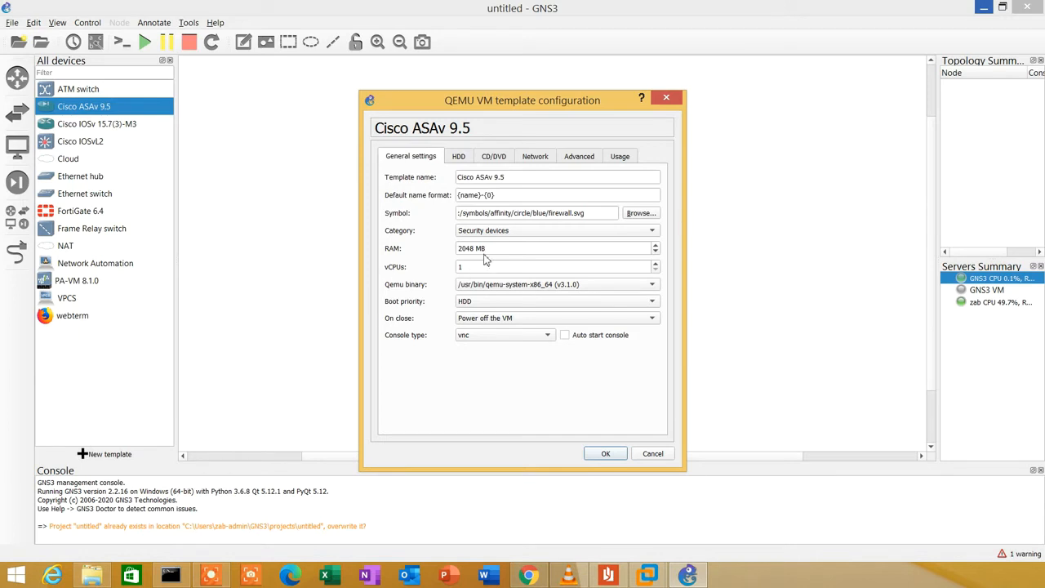
Step: Select asav952.qcow2 from the asav-952-204 folder on drive D: as the template's HDA (Primary Master) disk image
click(459, 159)
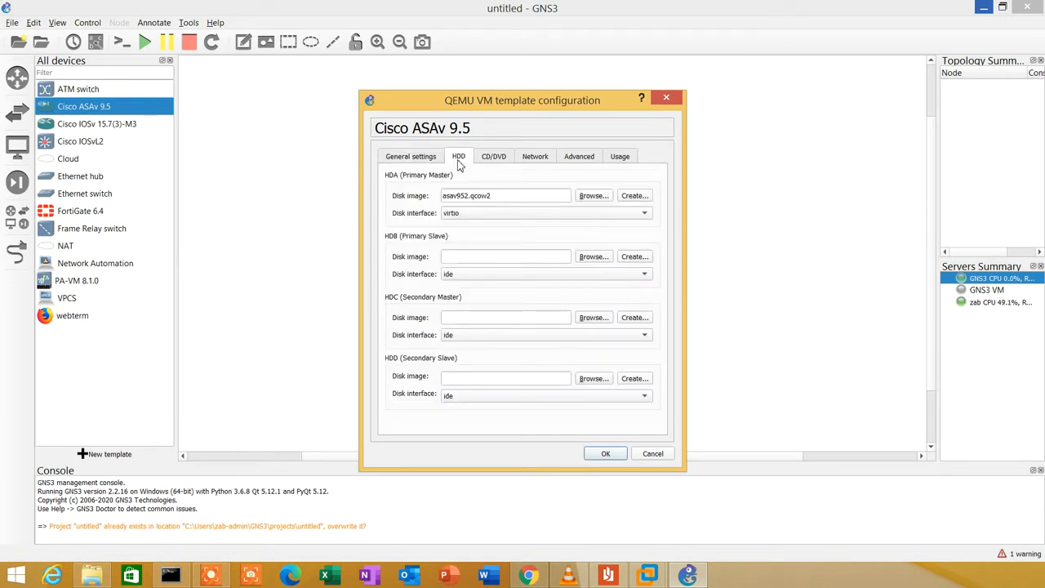
click(592, 199)
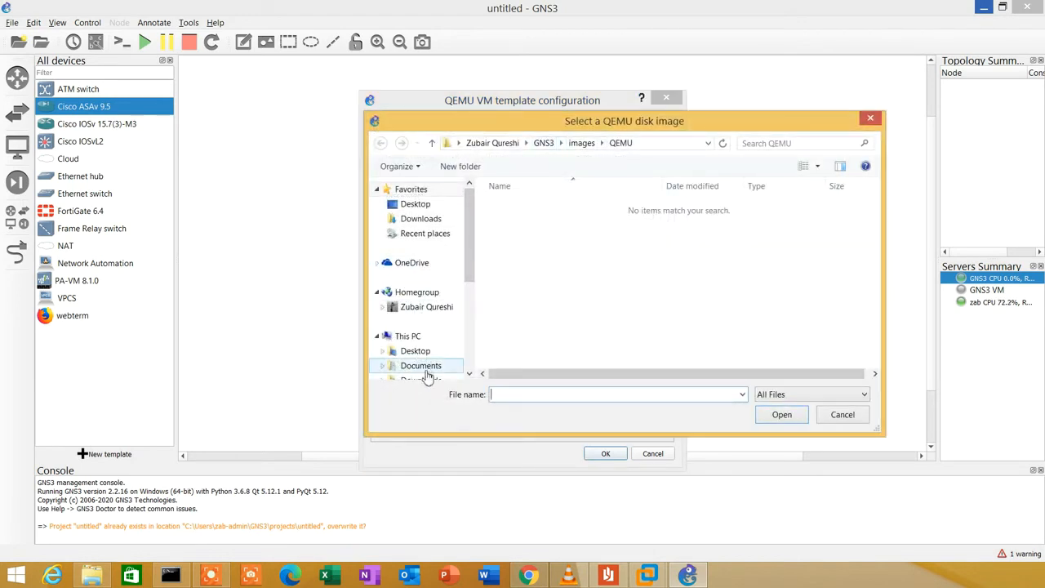
scroll(471, 297, down, 2)
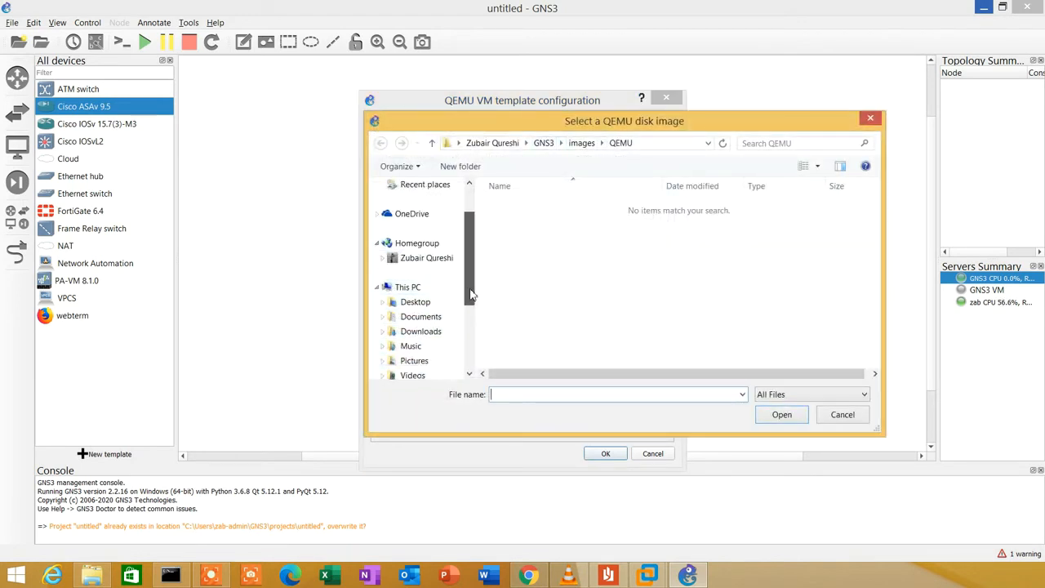
click(425, 375)
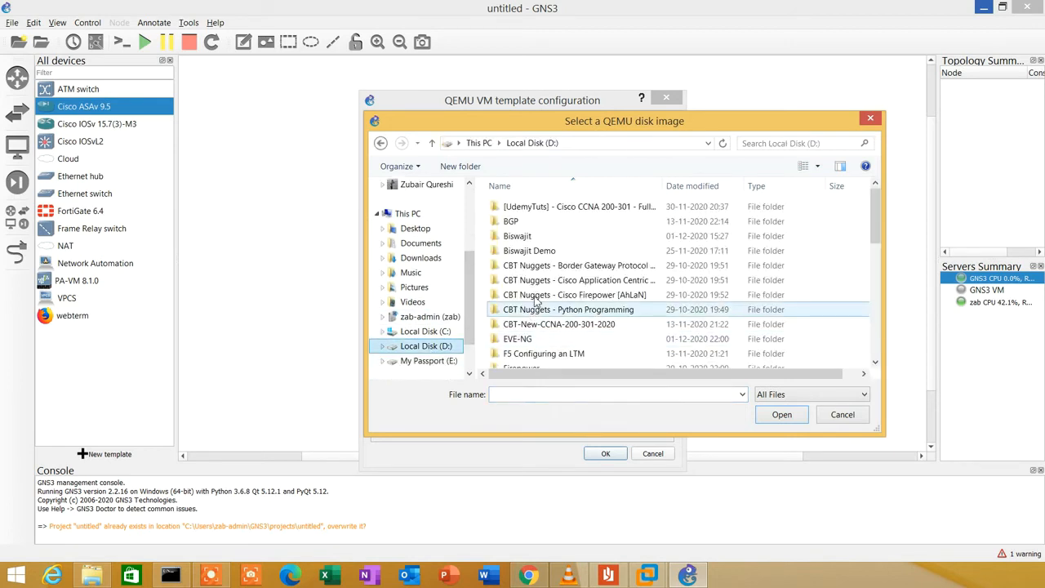
double_click(527, 342)
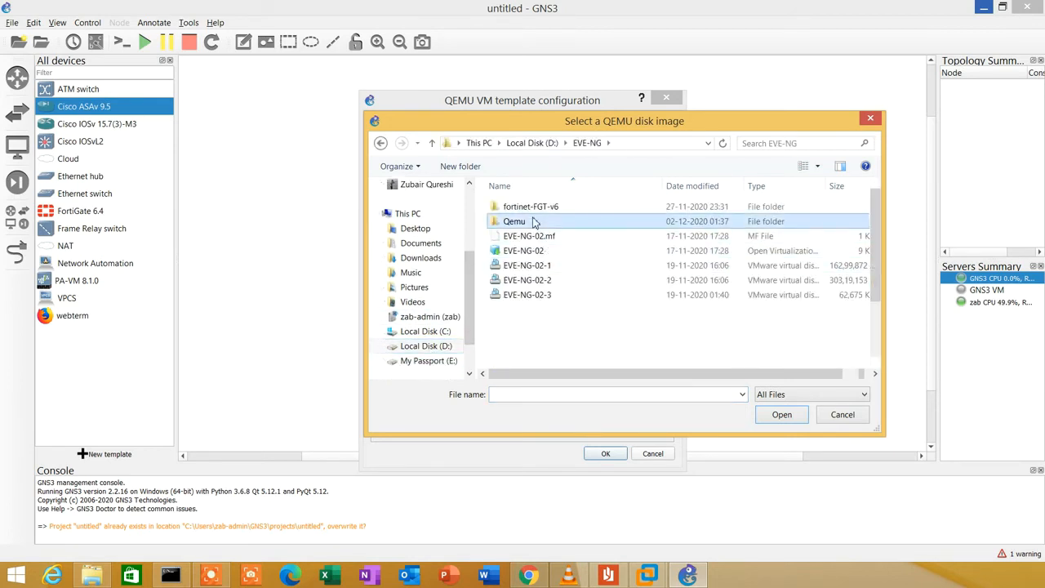
double_click(531, 222)
double_click(531, 251)
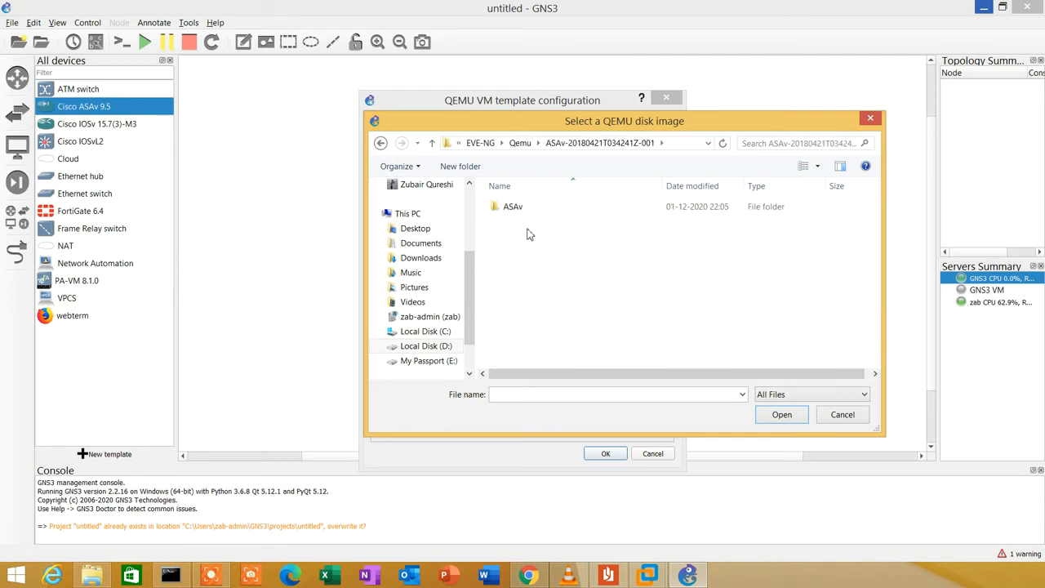
double_click(527, 214)
double_click(531, 236)
click(531, 207)
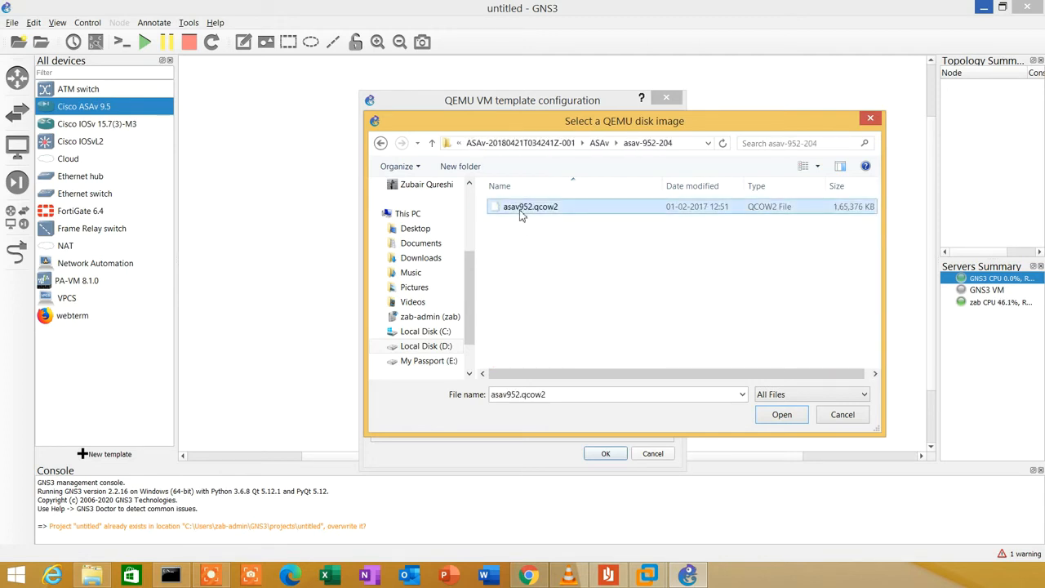
key(Return)
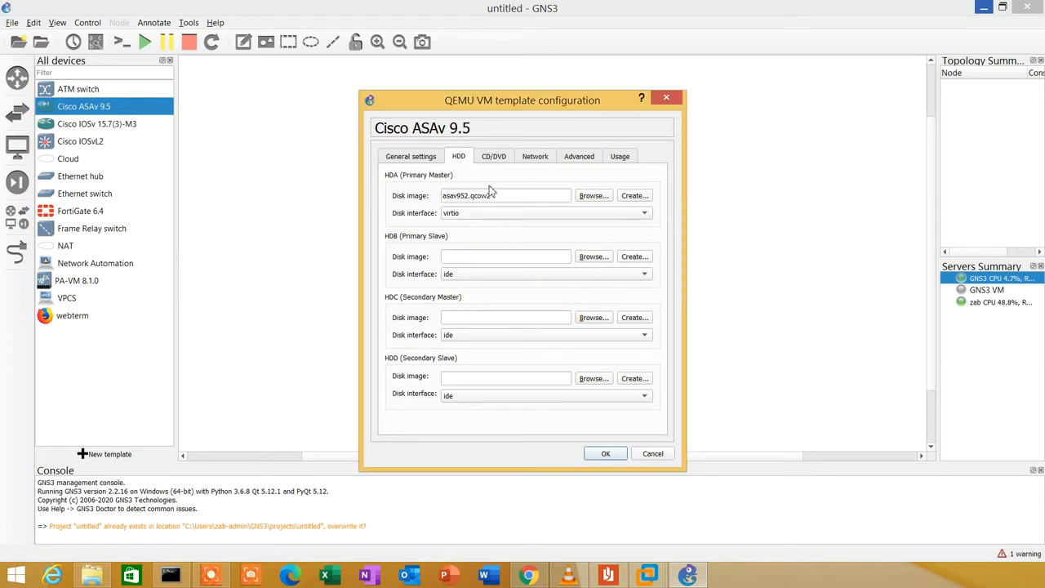
Step: Review the template's CD/DVD, network, advanced and usage settings, including the available network adapter types
click(494, 159)
click(539, 160)
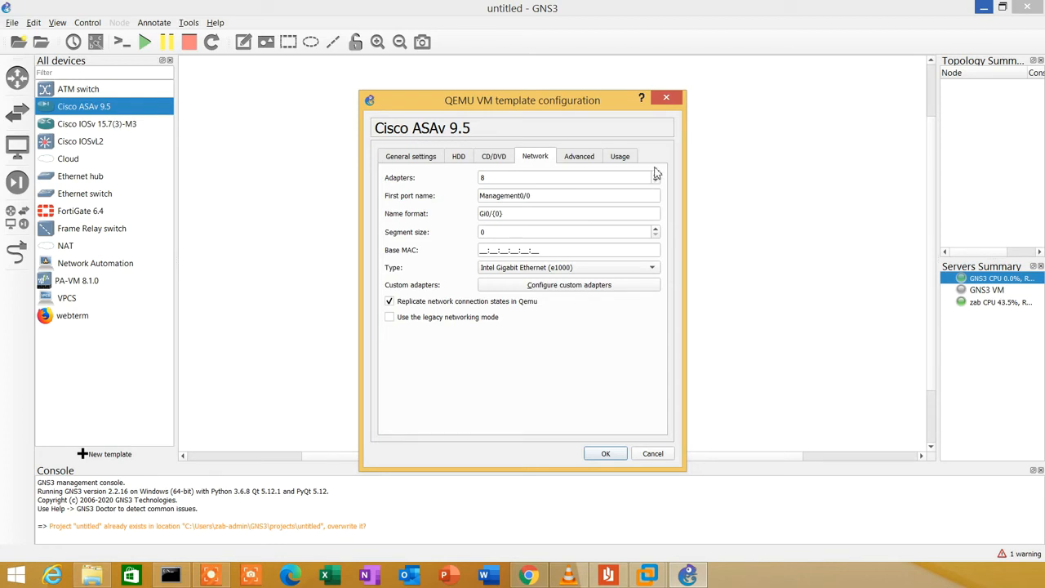
click(523, 269)
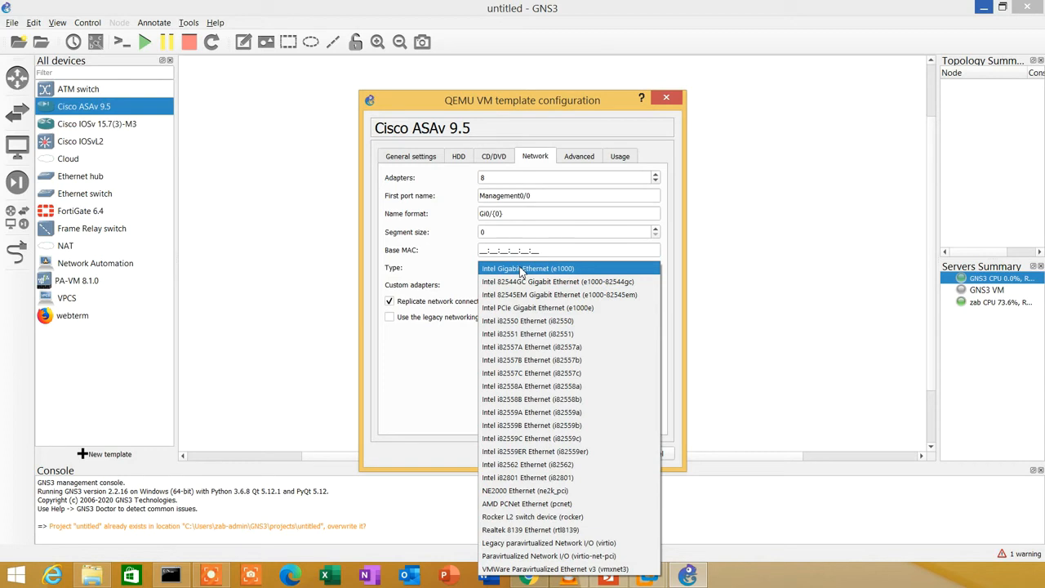
click(521, 270)
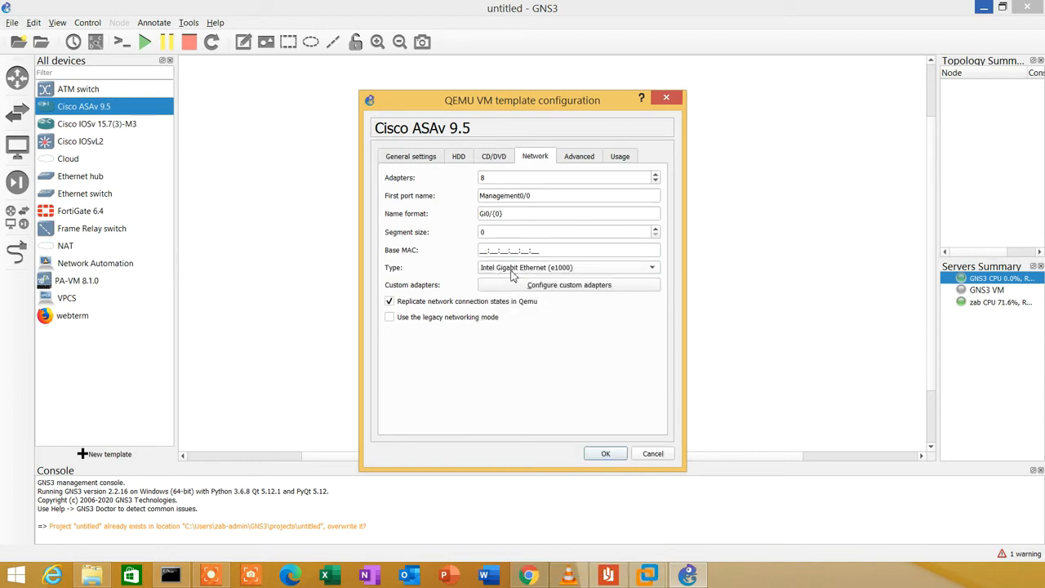
click(513, 271)
click(513, 271)
click(572, 161)
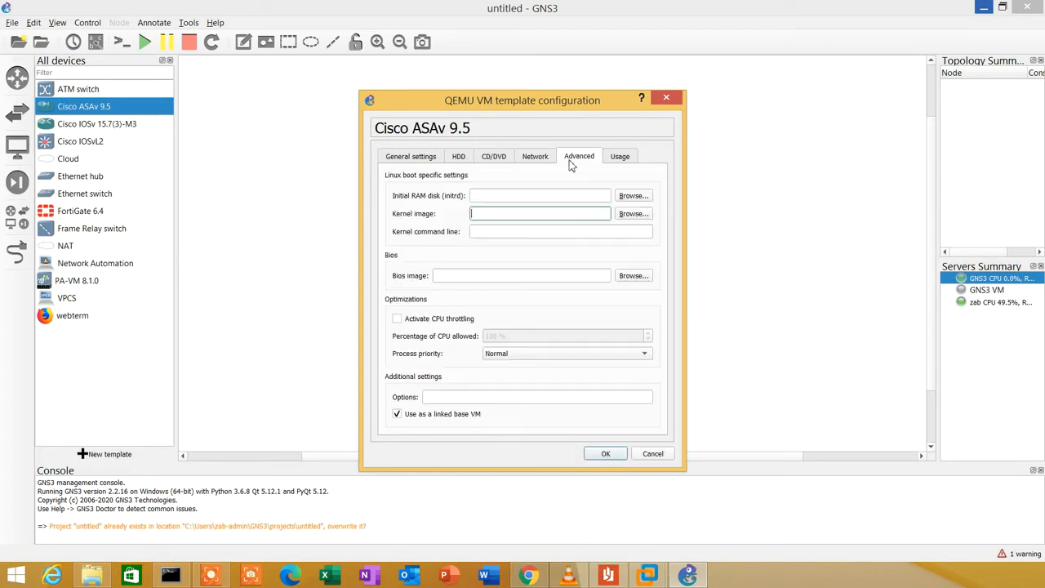
click(616, 163)
Step: Set the Cisco ASAv 9.5 template's console type to telnet and save the template configuration
click(410, 159)
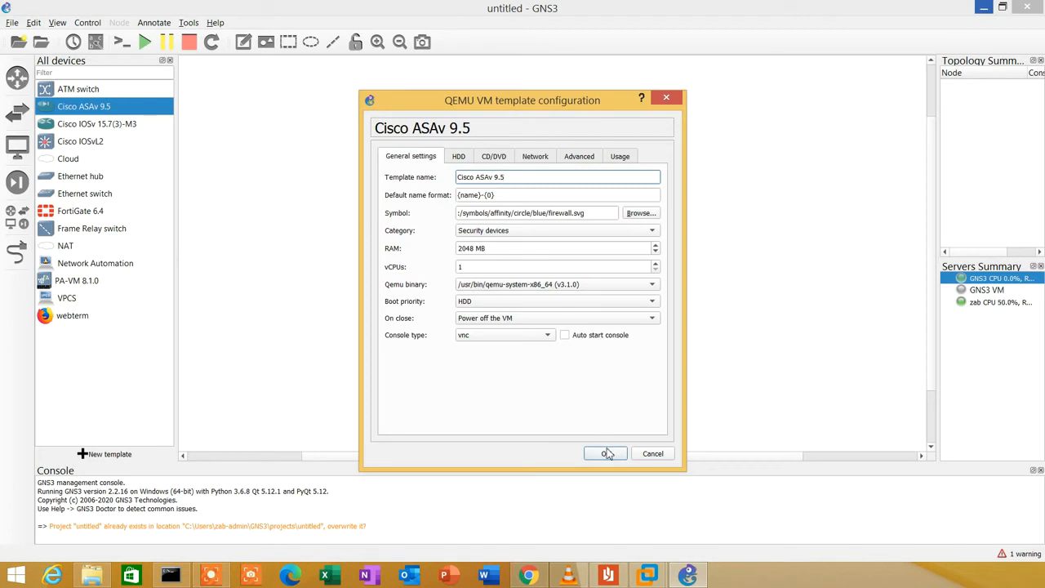
click(506, 336)
click(470, 323)
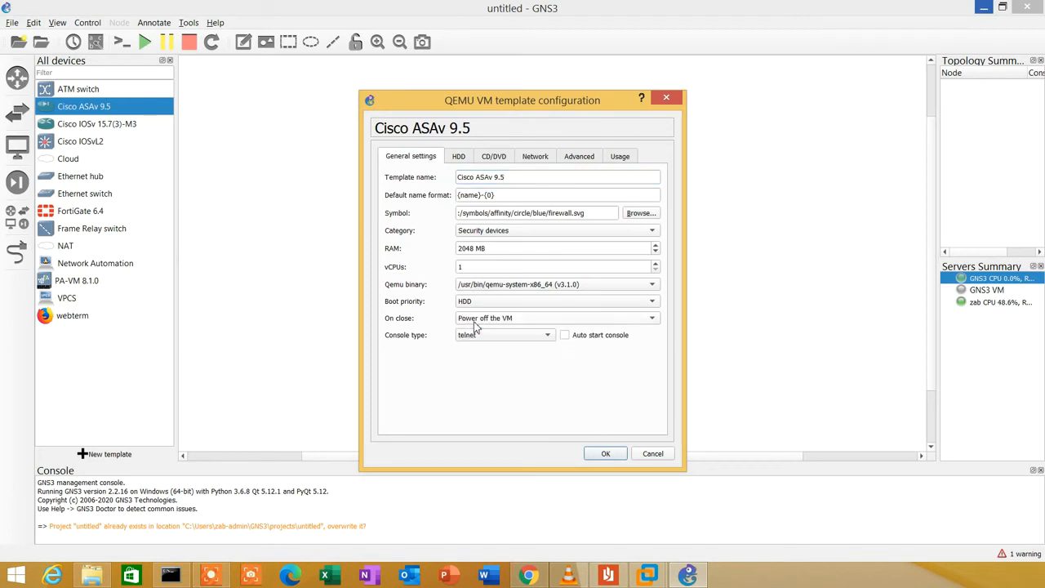
click(606, 455)
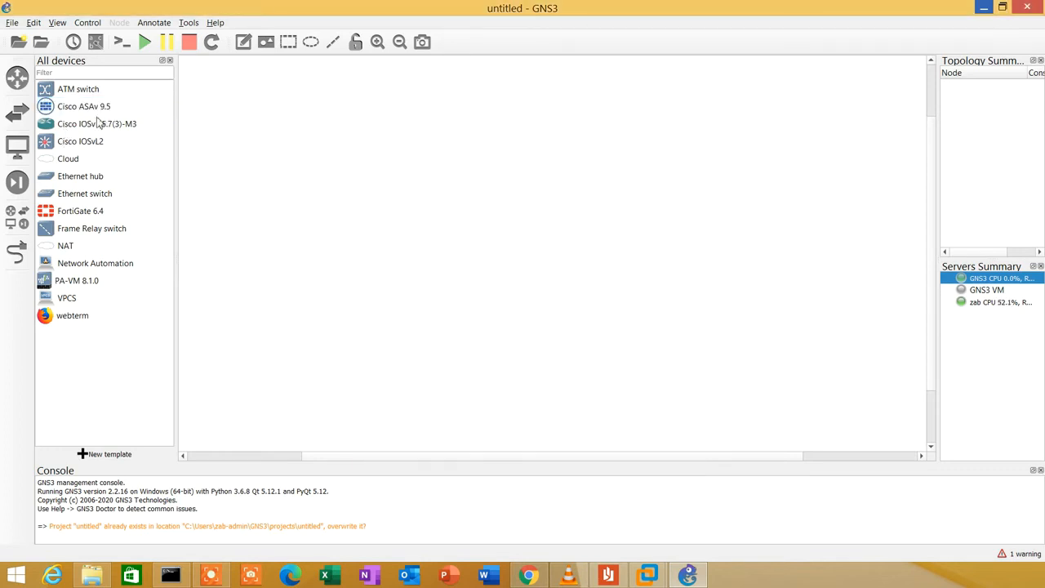
Step: Add a Cisco ASAv 9.5 node to the workspace, start it, and move it slightly up and left
drag(86, 106, 607, 229)
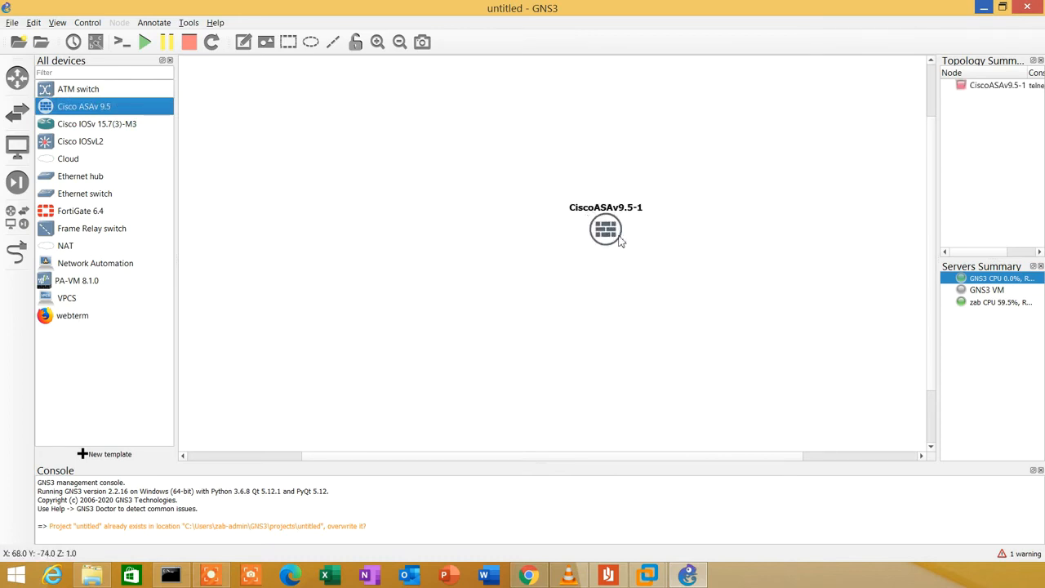
right_click(609, 230)
click(632, 266)
drag(605, 231, 548, 213)
Step: Open the ASAv node's console from the topology summary, widen the summary, and place the console window beside the node
click(980, 88)
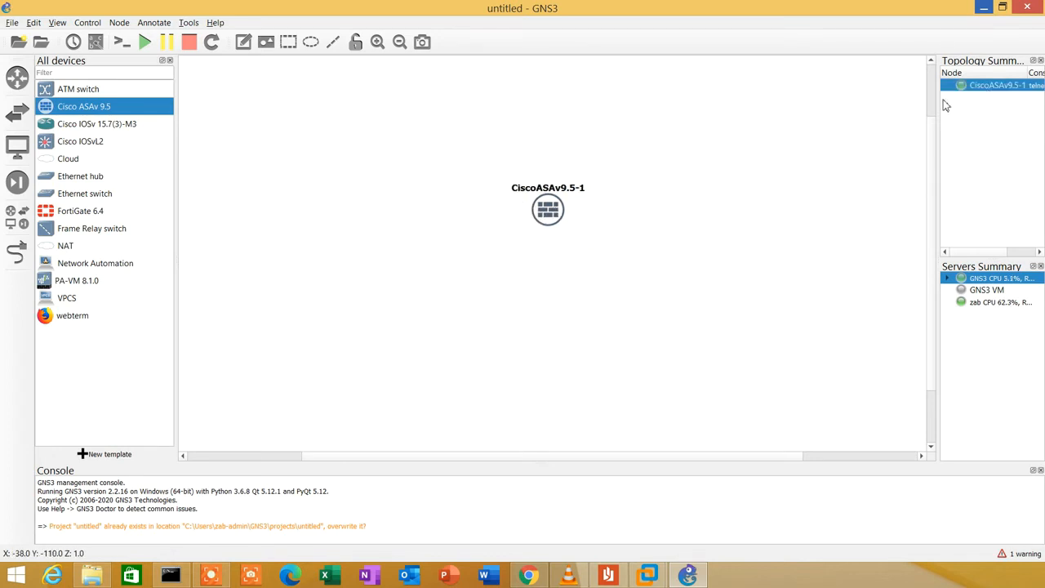
drag(938, 103, 859, 103)
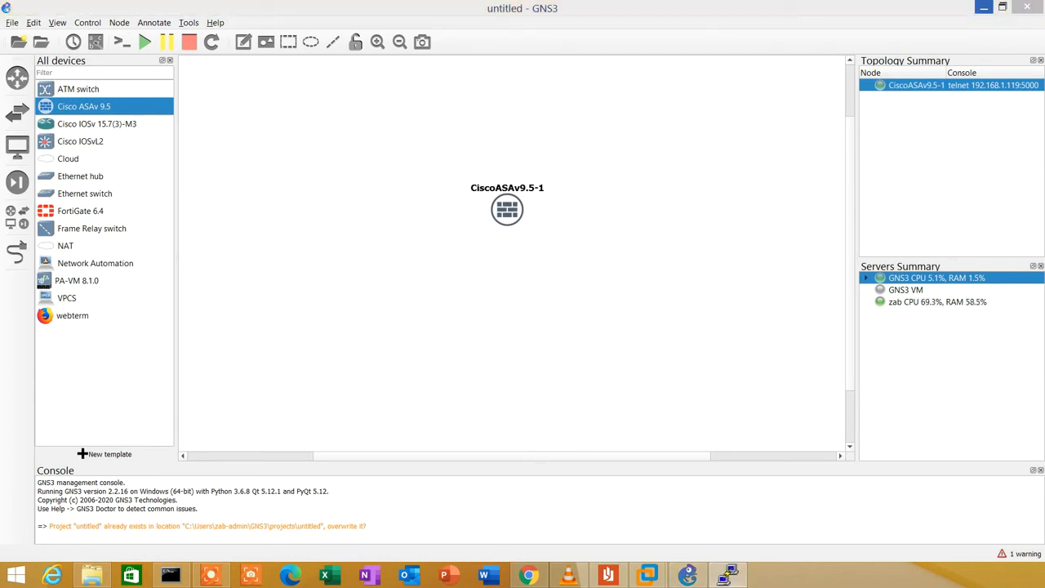
drag(1, 175, 663, 133)
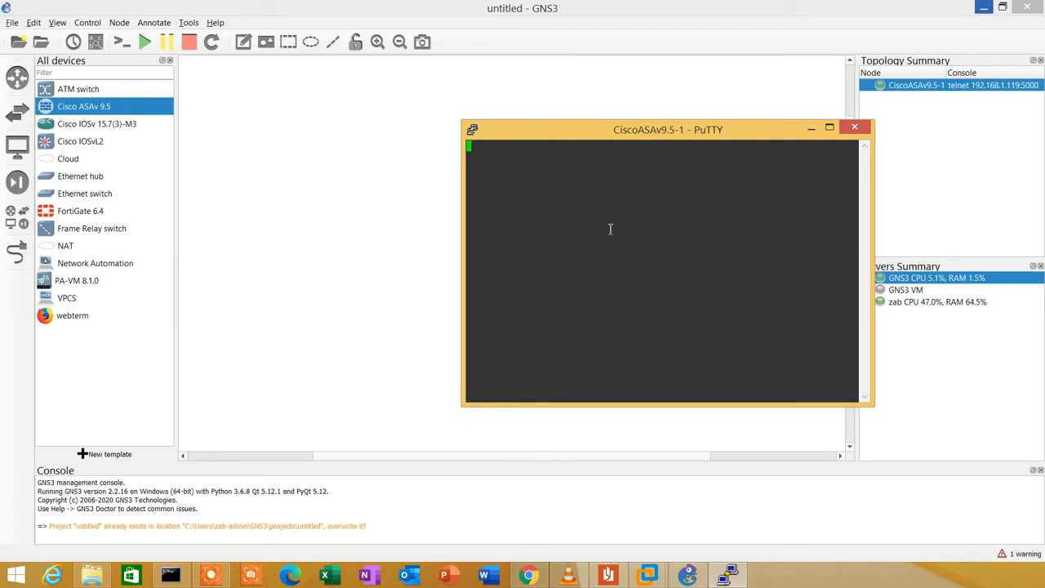
drag(542, 136, 137, 105)
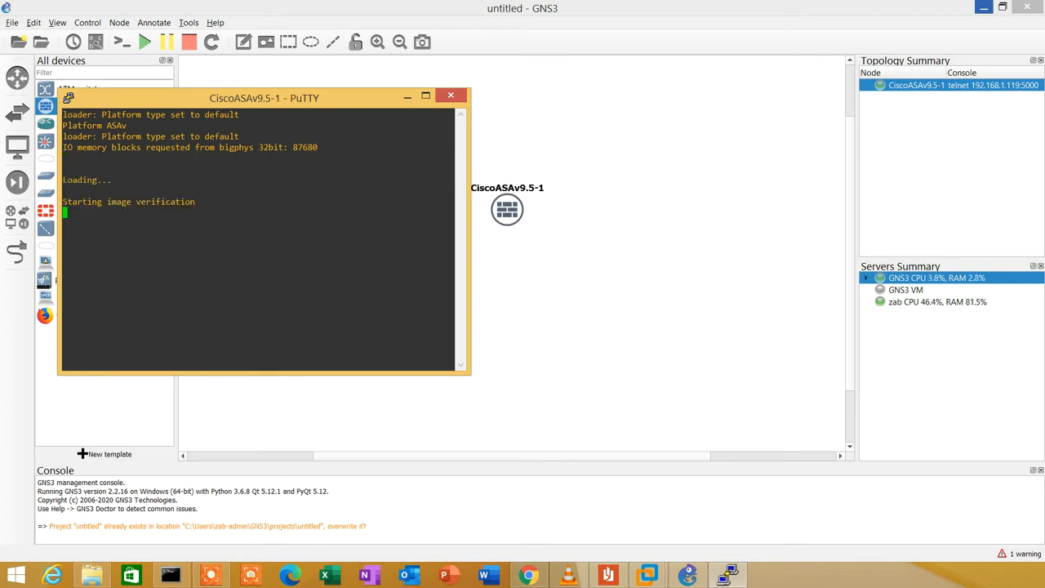
Step: Examine the ASAv boot output in the console, including the detected NICs and the platform discovery and reboot messages
click(155, 360)
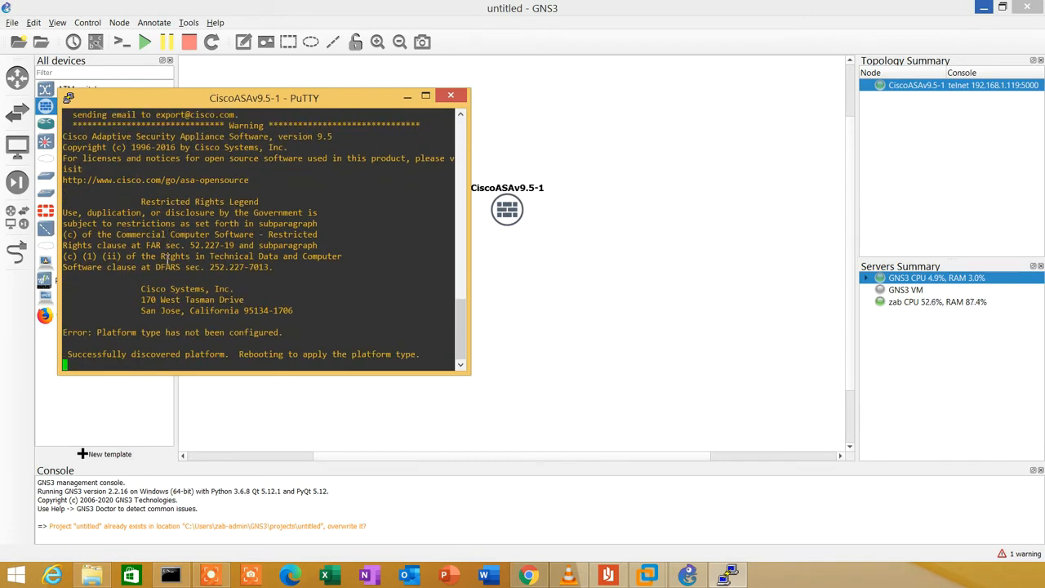
drag(125, 226, 304, 307)
click(304, 308)
scroll(304, 307, up, 10)
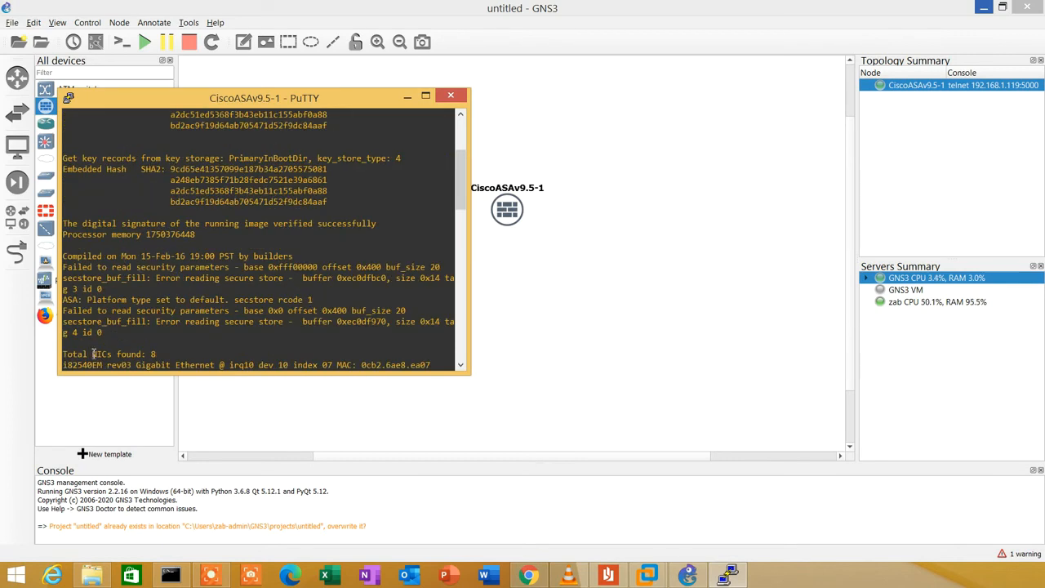
drag(92, 354, 178, 354)
scroll(222, 341, down, 16)
scroll(222, 341, down, 4)
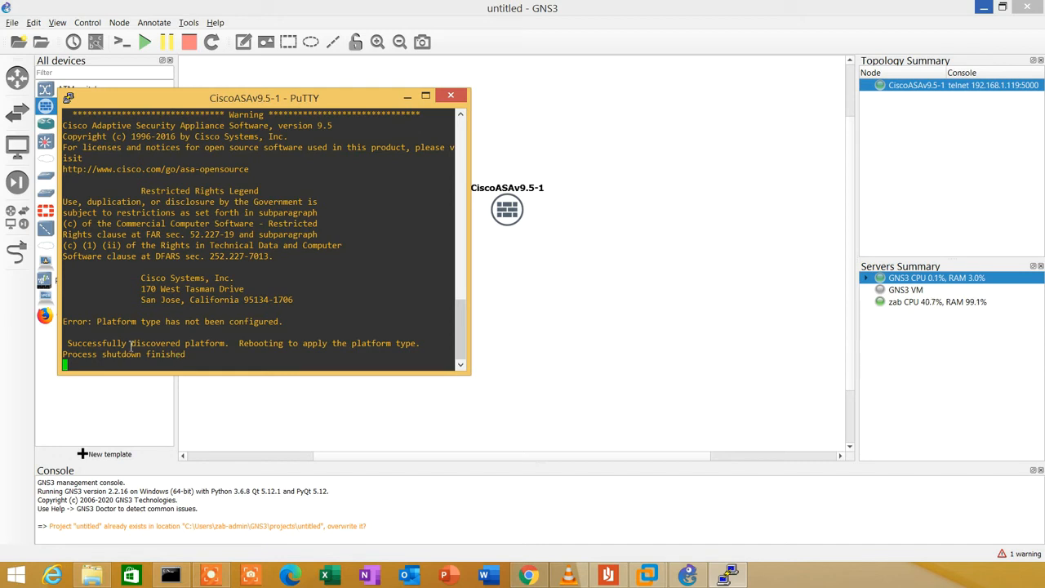
drag(103, 344, 231, 354)
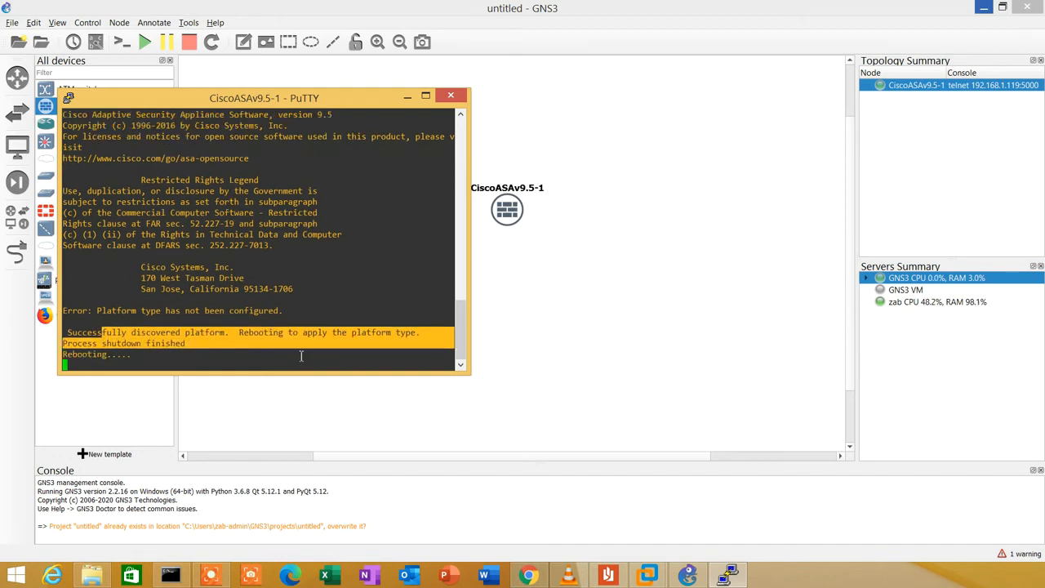
click(144, 358)
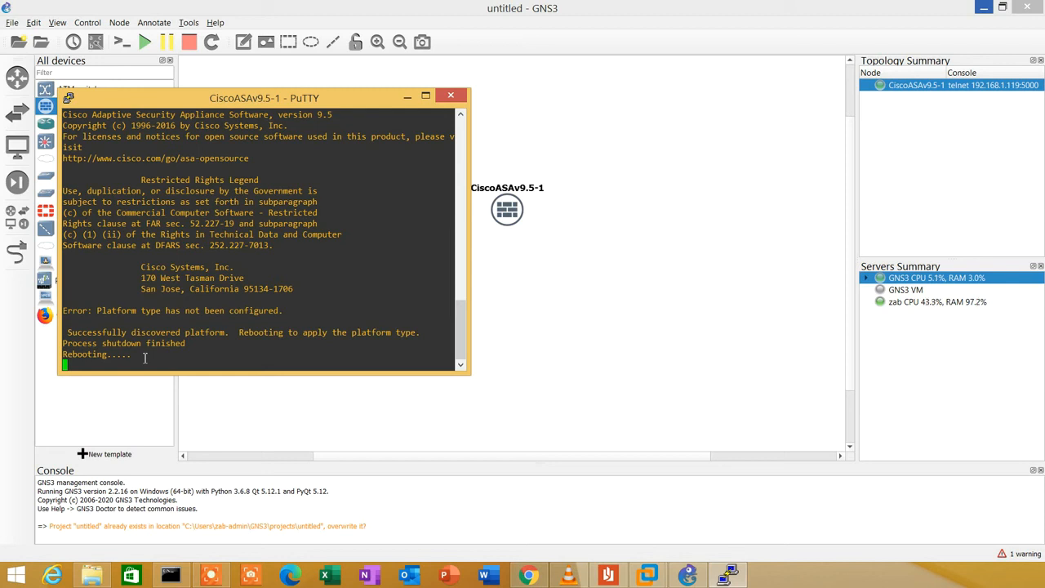
Step: Reposition the console window and enter privileged mode on the rebooted ASAv with en, leaving the password blank
drag(257, 102, 401, 102)
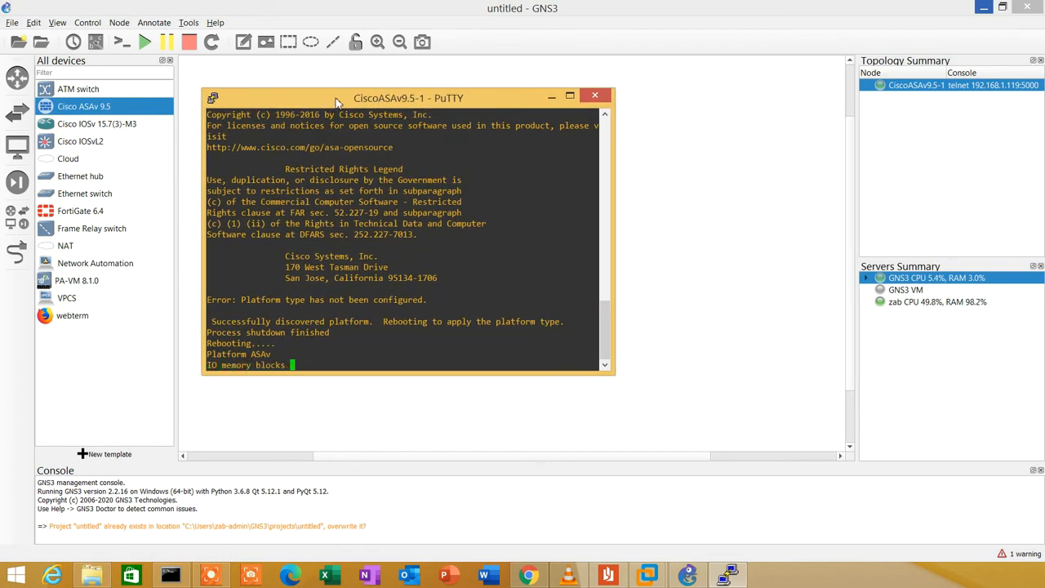
drag(337, 103, 244, 90)
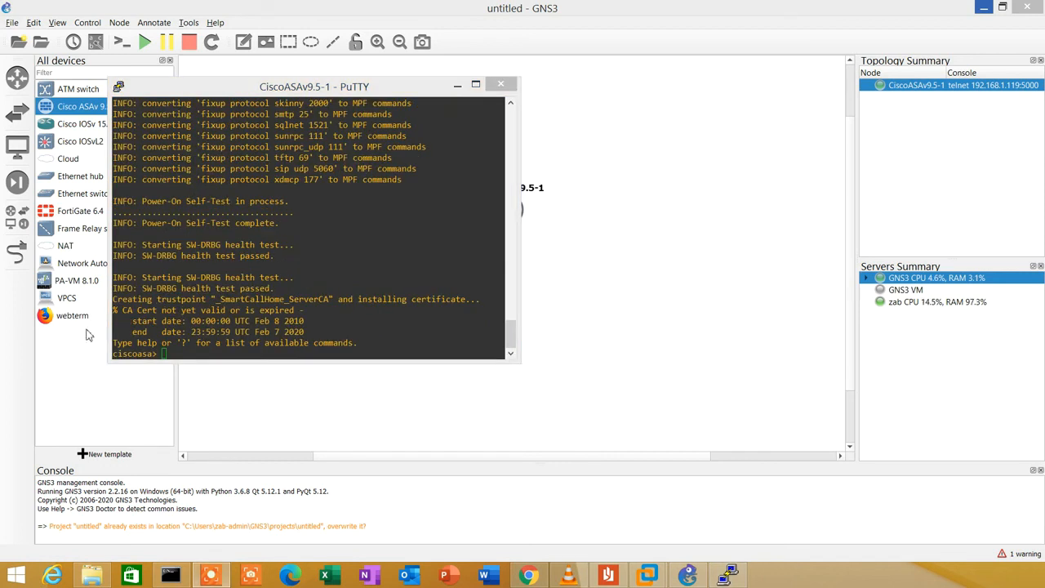
click(302, 327)
key(Return)
key(Return)
key(Return)
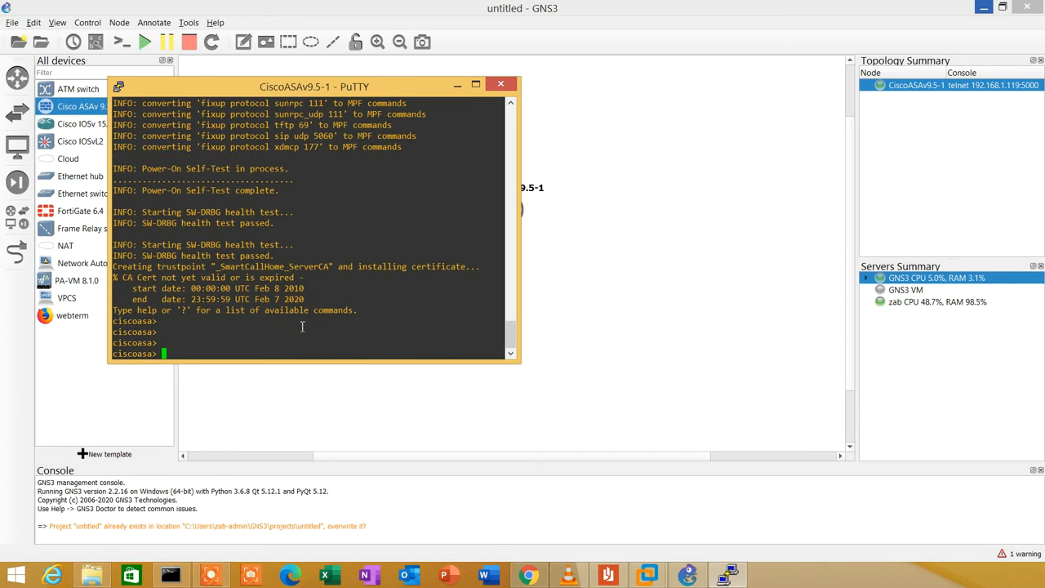
text(en)
key(Return)
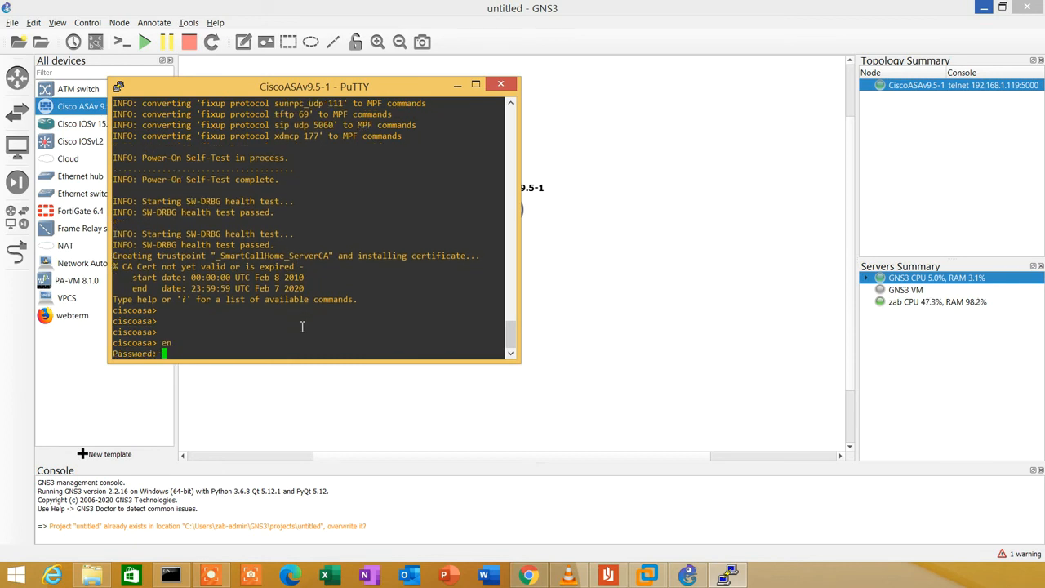
key(Return)
key(Return)
key(Return)
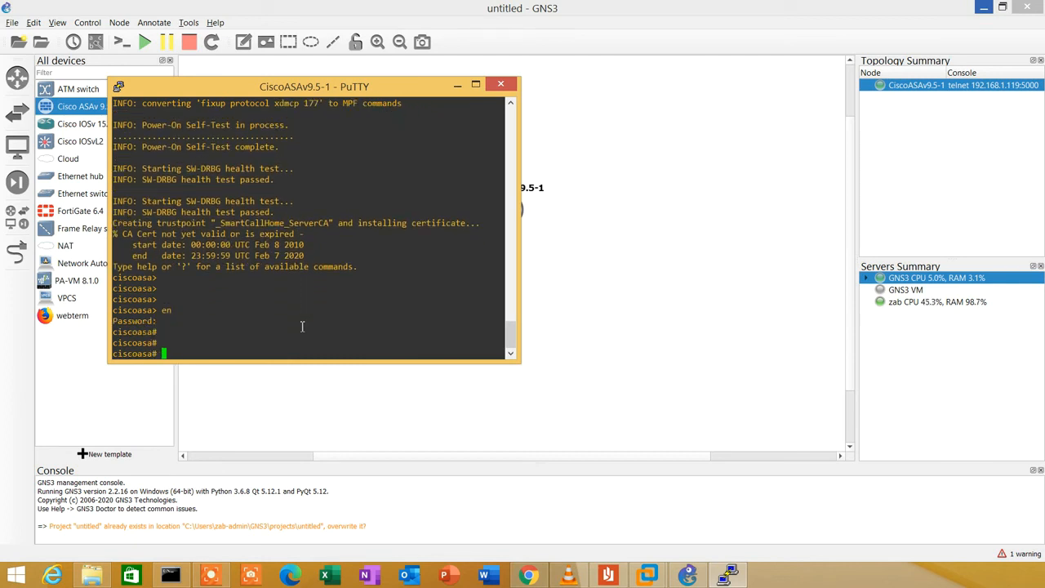
Step: Run sh version on the ASAv and check the software and Device Manager versions
text(sh ver)
key(Tab)
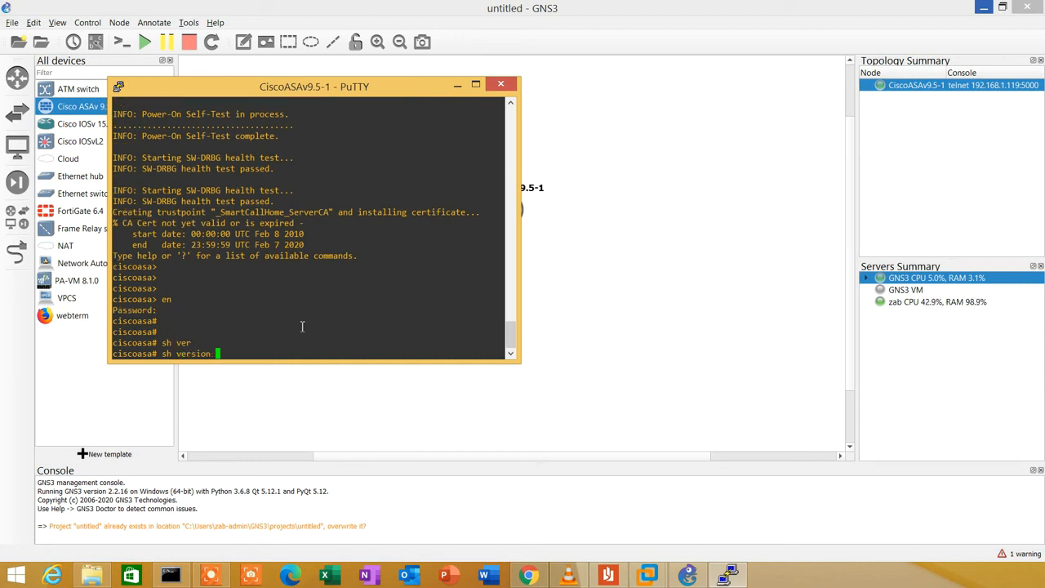
key(Return)
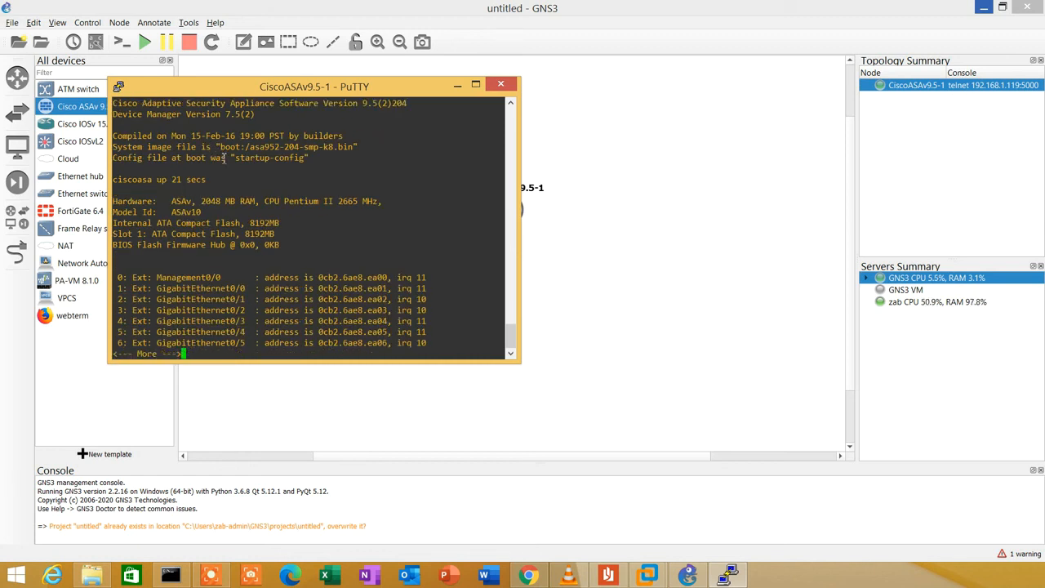
drag(360, 111, 411, 106)
drag(225, 114, 277, 115)
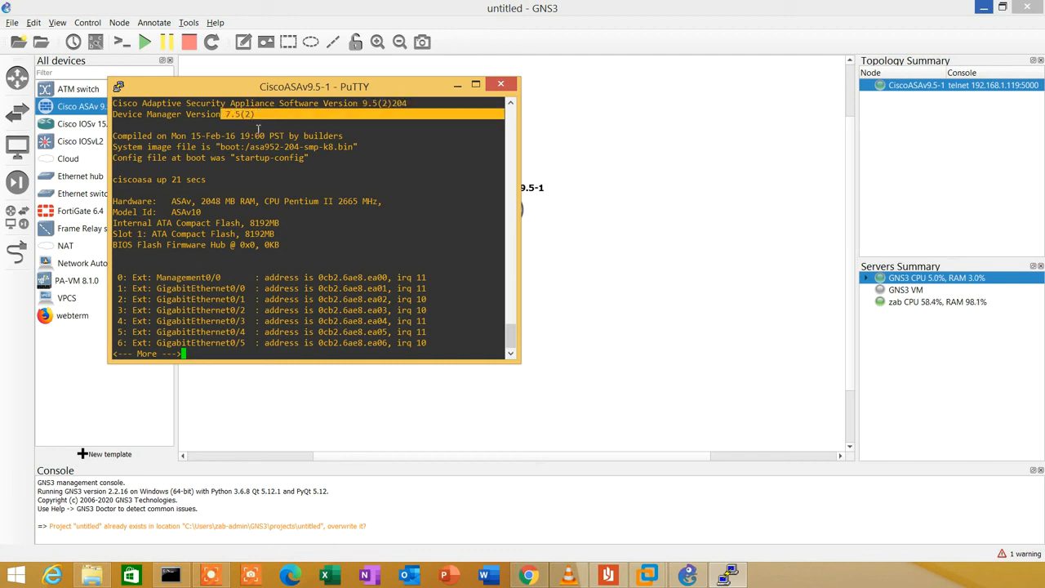
click(222, 290)
Step: Page through the rest of the version output, examining the interface list, maximum physical interfaces, failover and security contexts
key(space)
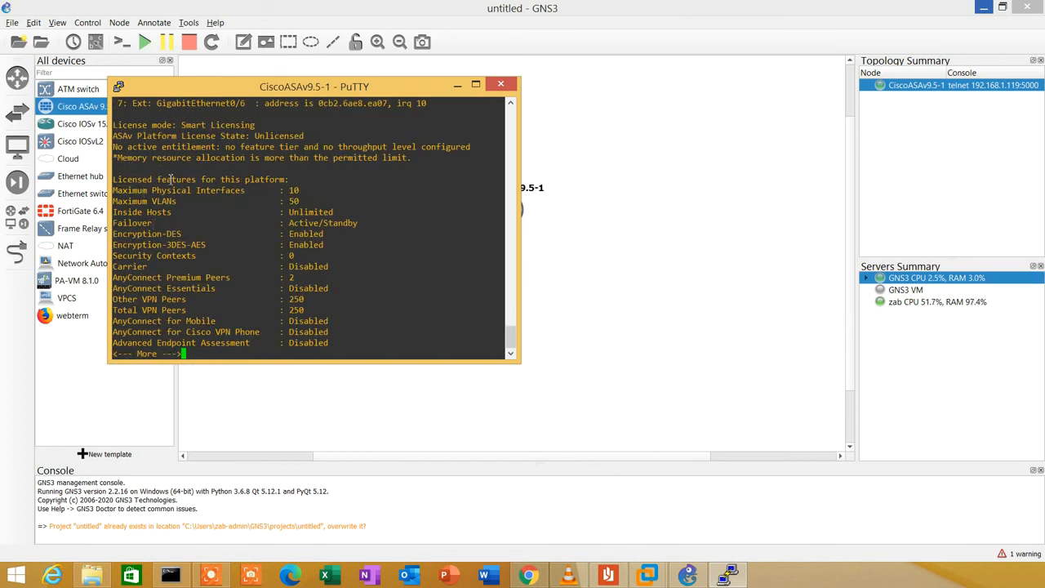
scroll(168, 179, up, 4)
drag(116, 158, 247, 232)
scroll(255, 242, down, 4)
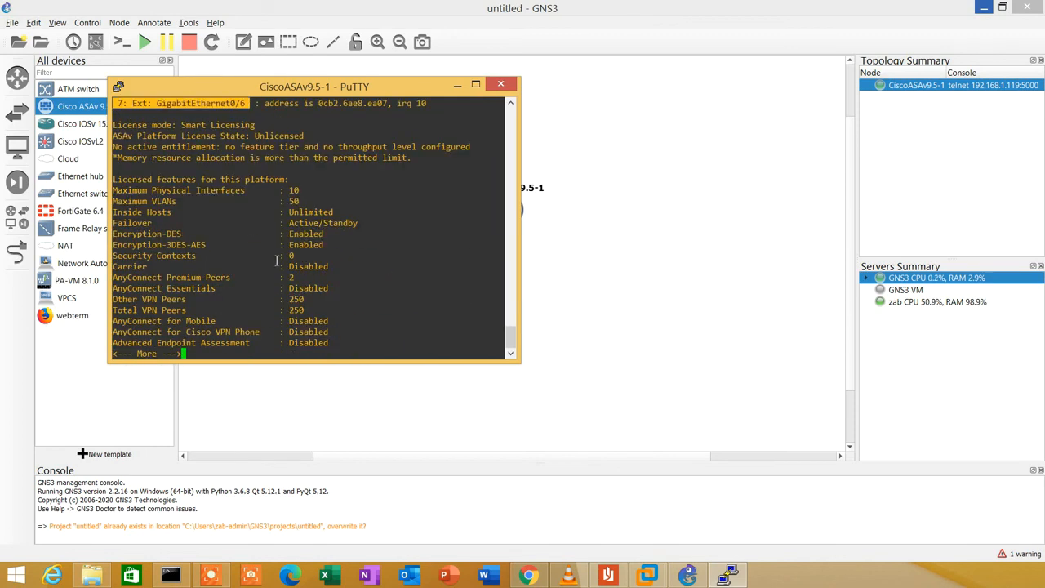
drag(194, 190, 307, 190)
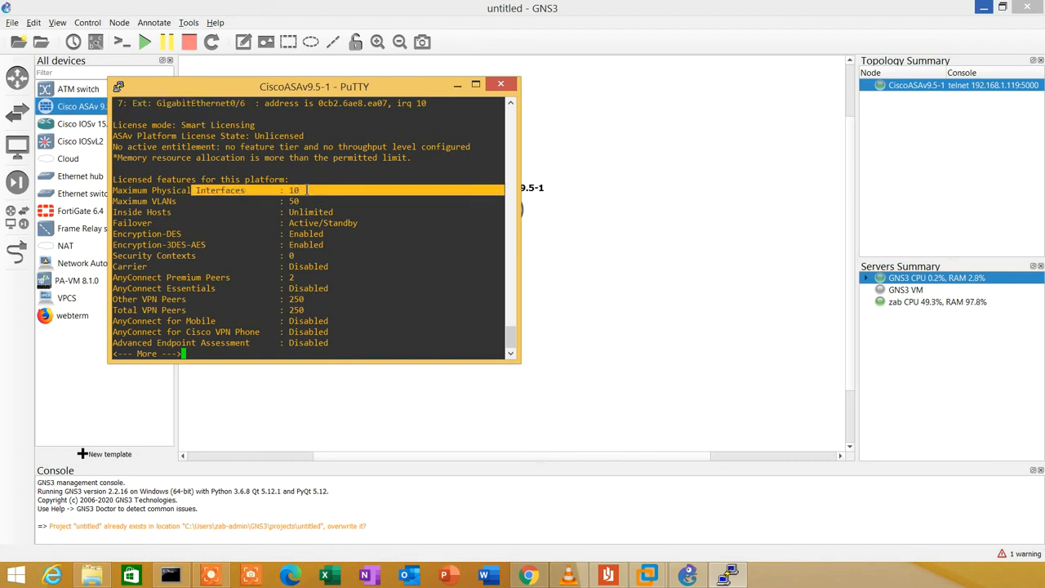
drag(231, 212, 345, 231)
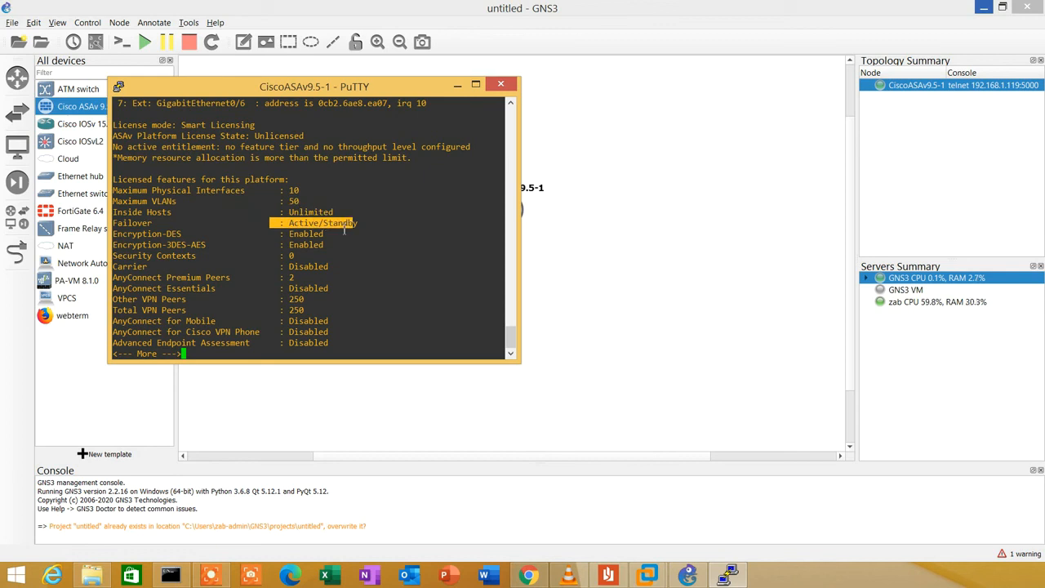
click(288, 258)
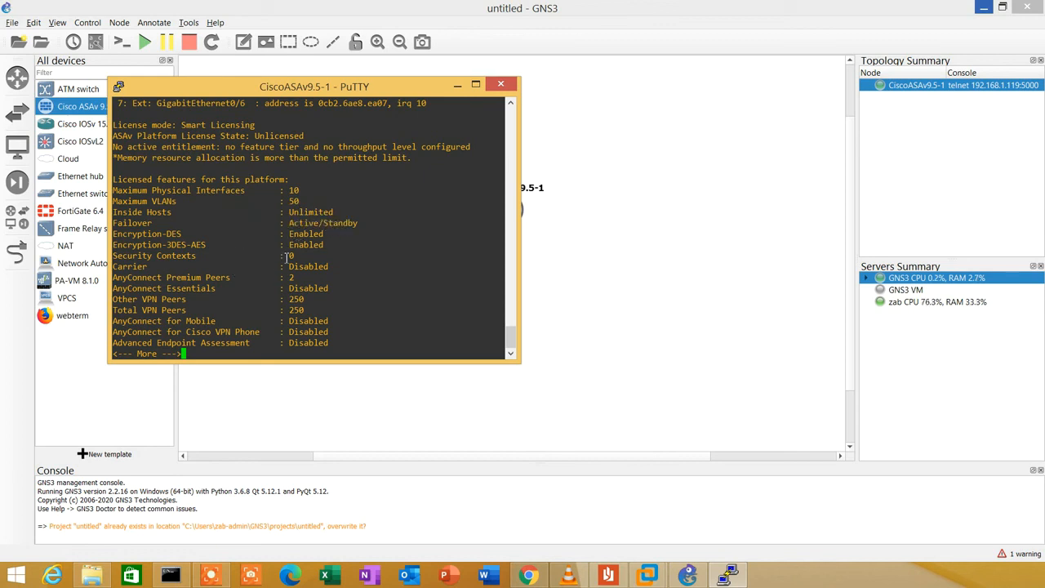
drag(278, 258, 307, 258)
click(307, 258)
key(space)
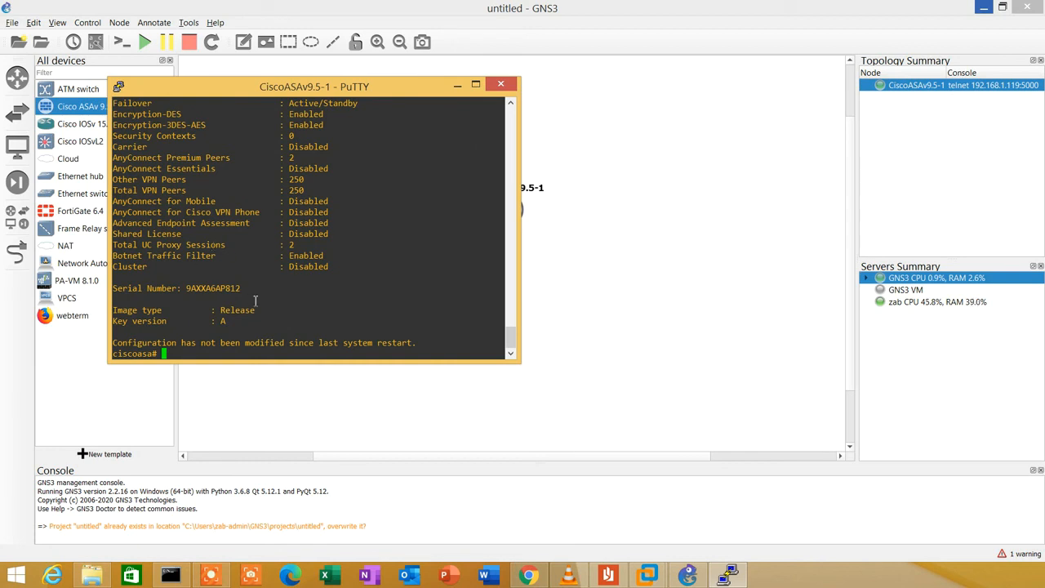
Step: List the ASAv's interfaces and their IP status with sh int ip br
key(BackSpace)
text(sh int ip br)
key(Return)
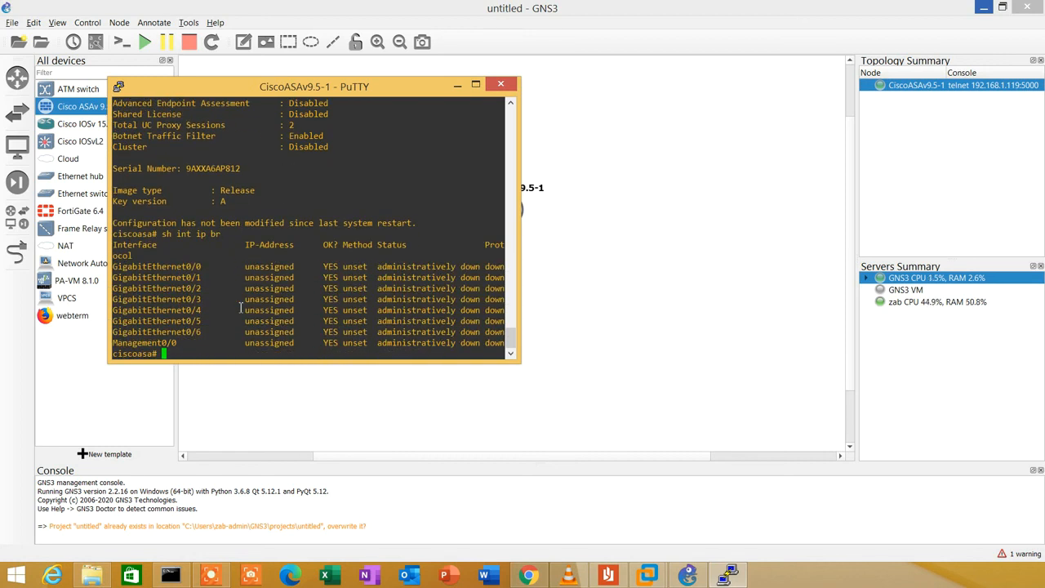